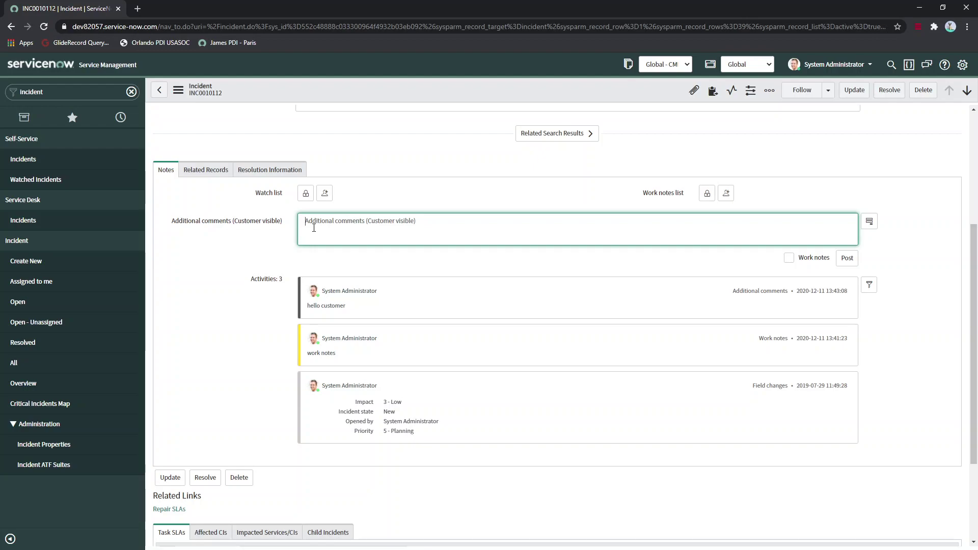
- Post the customer-visible additional comment "hello customer" on the incident
text(hello )
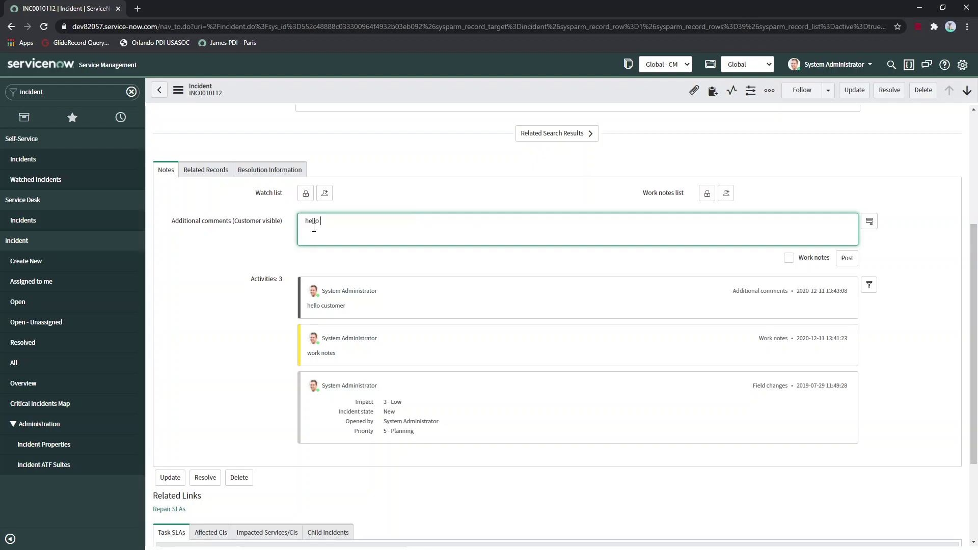
text(customer)
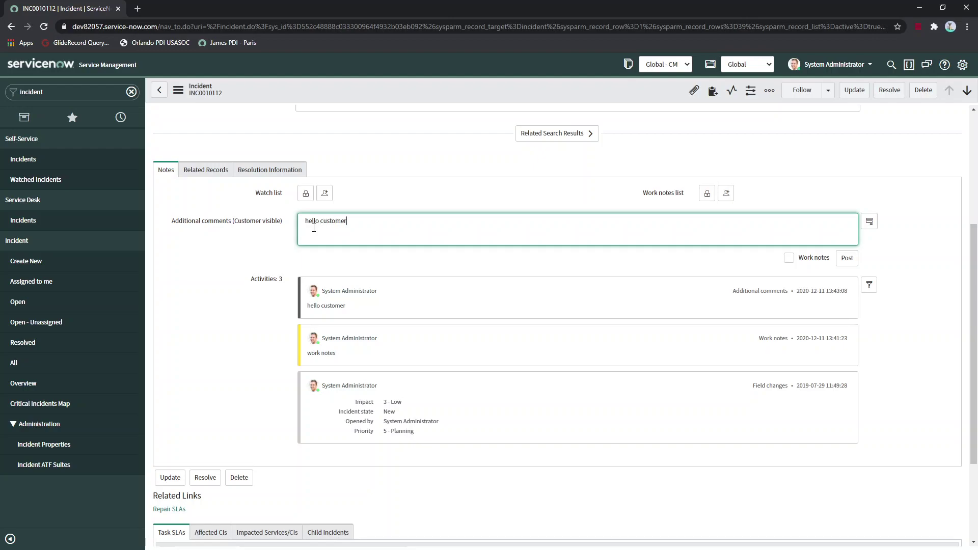
click(847, 257)
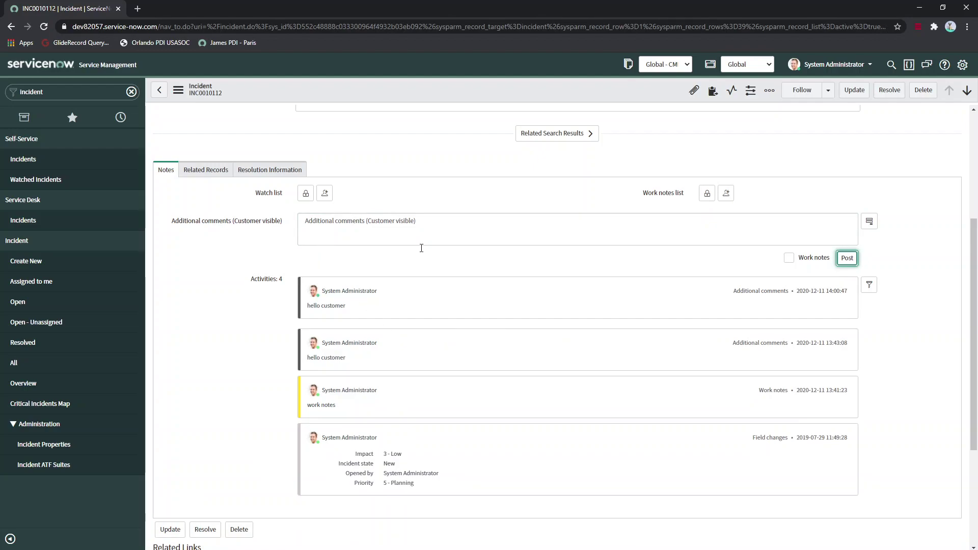
- Switch the journal entry to work notes and post "I did some thing" on the incident
click(788, 258)
click(662, 237)
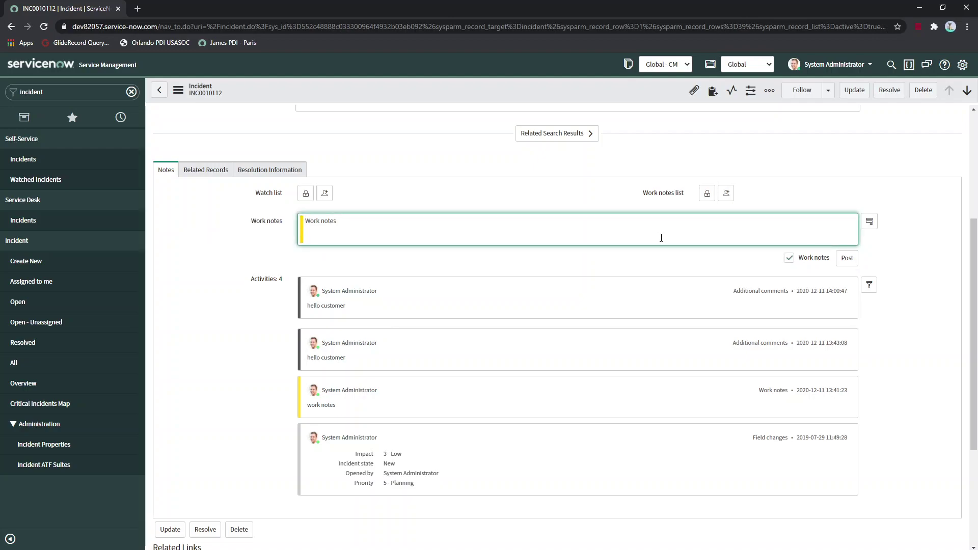
text(I did some thing)
click(847, 258)
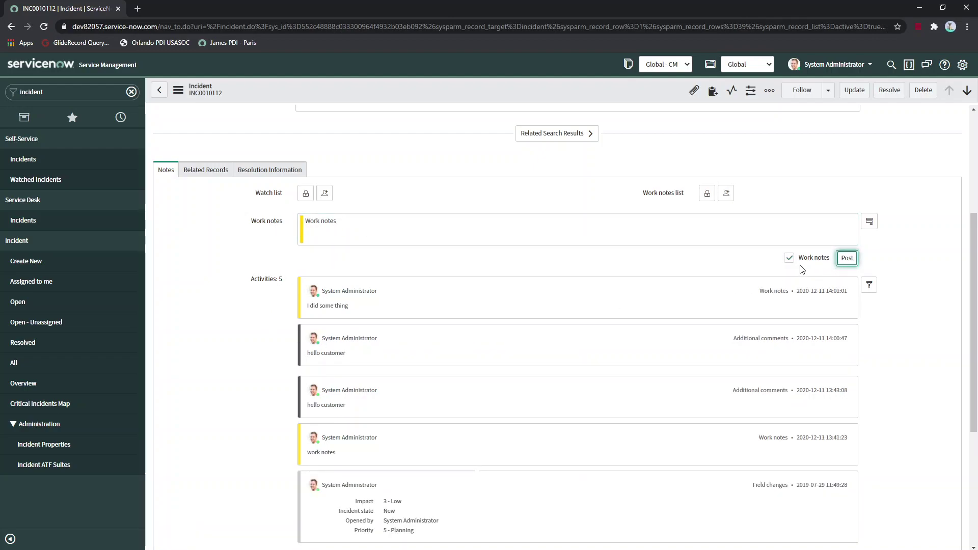
- Show the Work notes and Additional comments fields together, and return to the single journal field
click(869, 222)
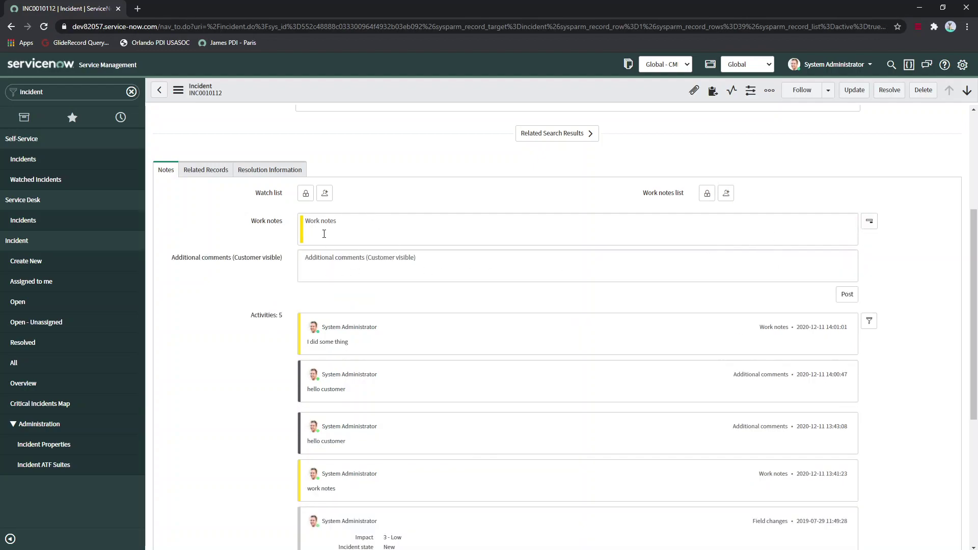
click(869, 221)
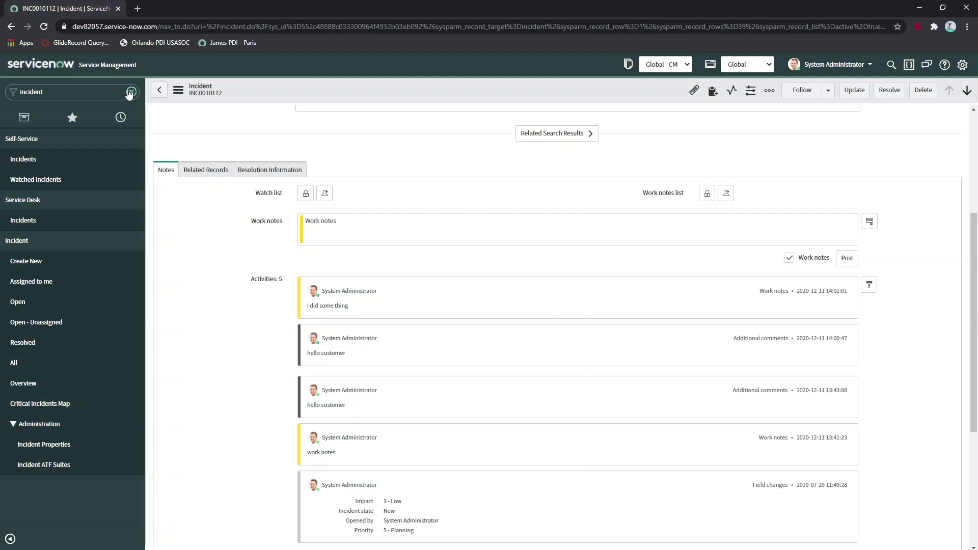
- Find the Dictionary module under System Definition and open the list of dictionary entries
double_click(44, 93)
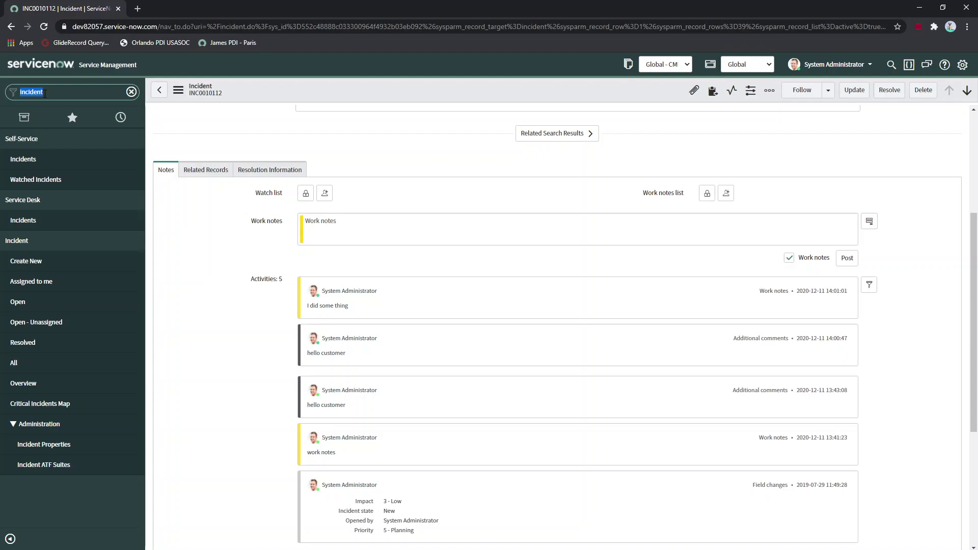
text(dl)
key(BackSpace)
text(icitionary)
double_click(46, 88)
text(dictionary)
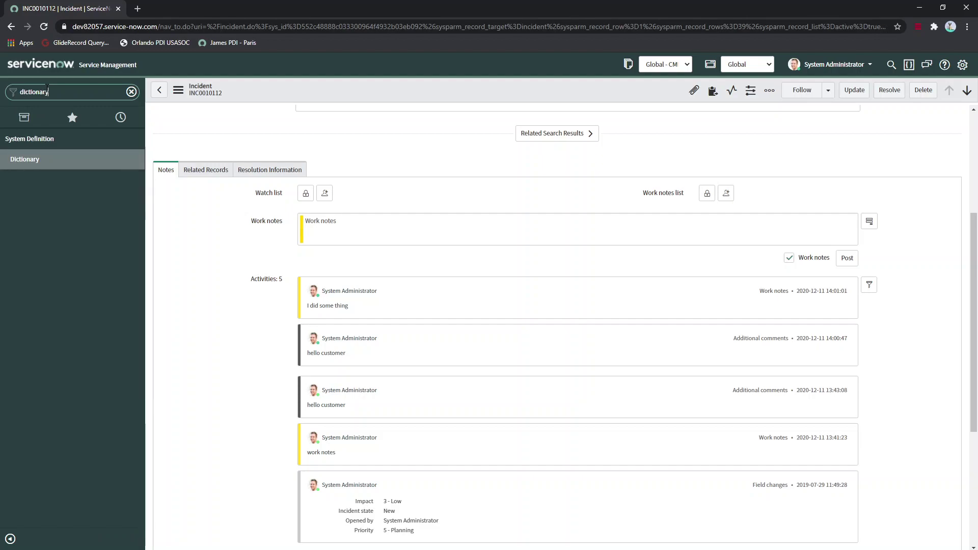
click(26, 158)
- Filter the dictionary entries to tables containing cmdb_ci and open the Collection entry of cmdb_ci to check its Audit setting
click(242, 152)
text(*)
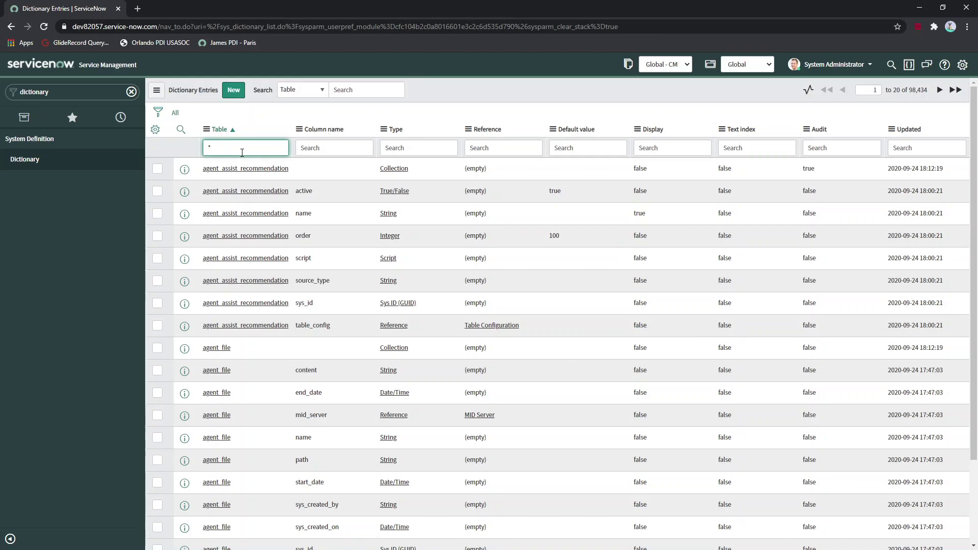
text(cmdb_ci)
key(Return)
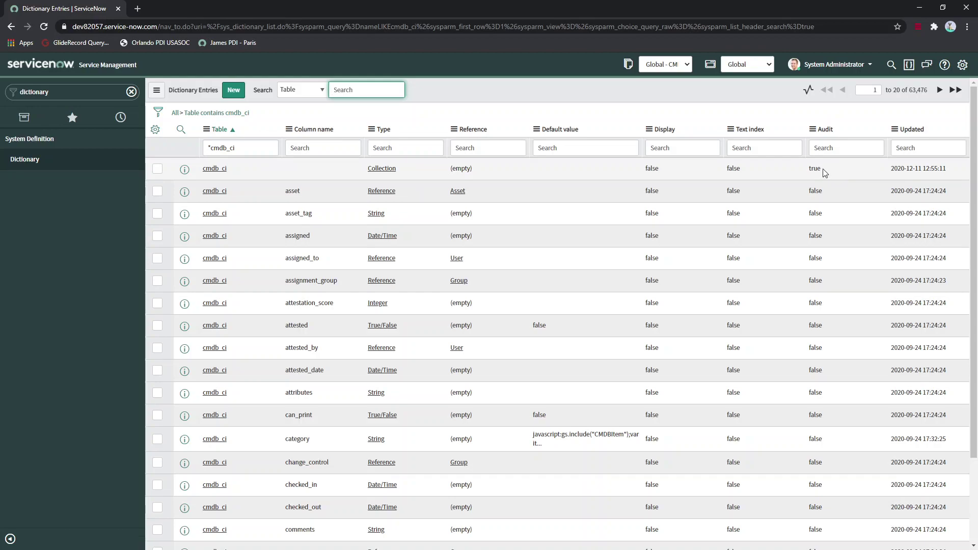
click(216, 169)
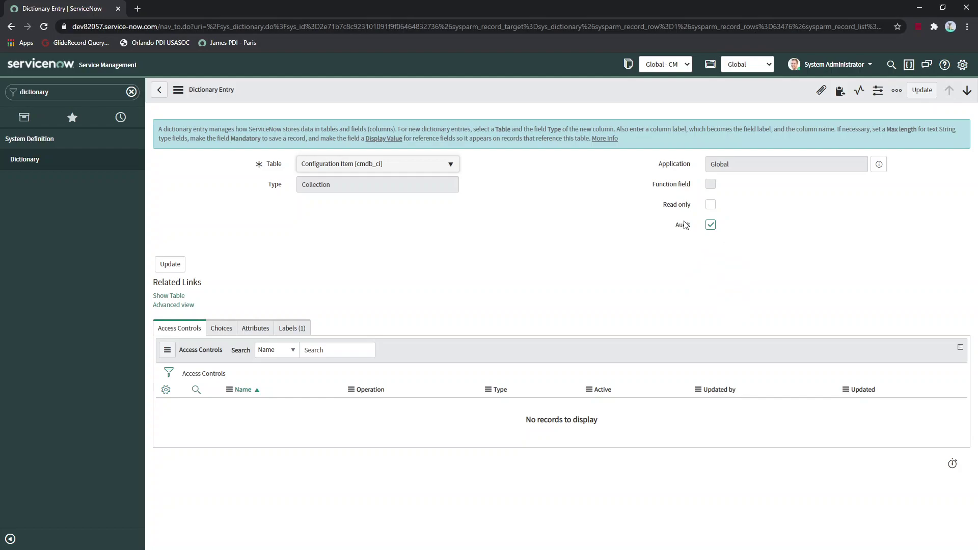
- Open a new Configuration Item record form with the navigator shortcut cmdb_ci.do
click(87, 93)
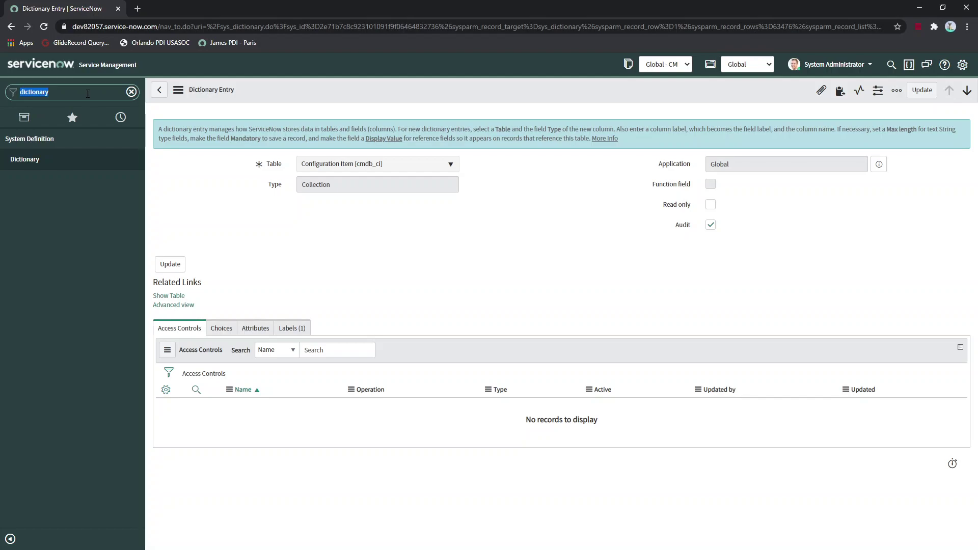
text(cmd)
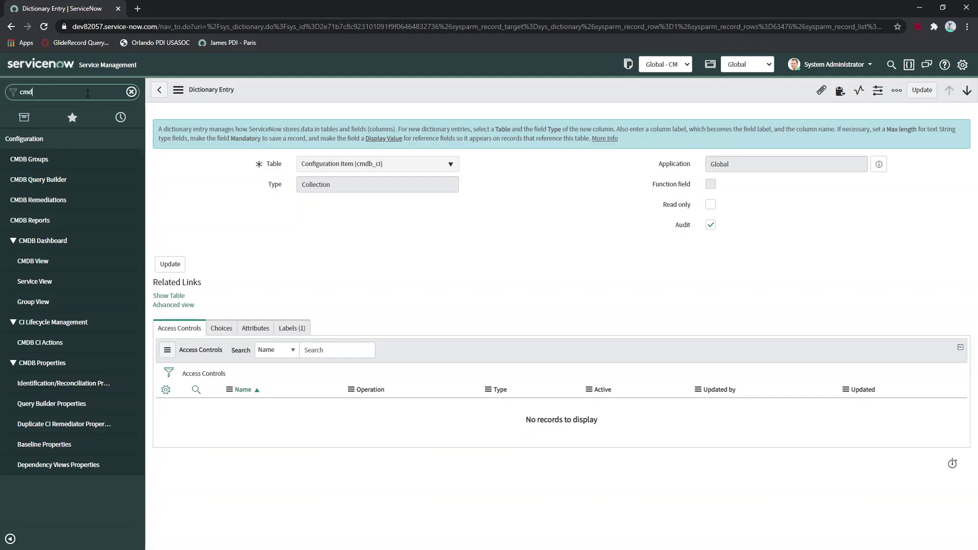
text(b_ci.do)
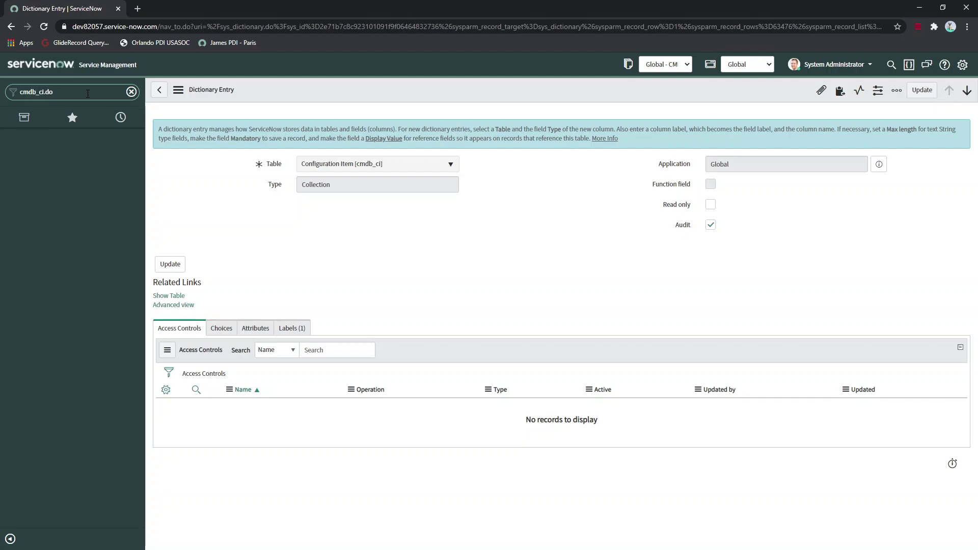
key(Return)
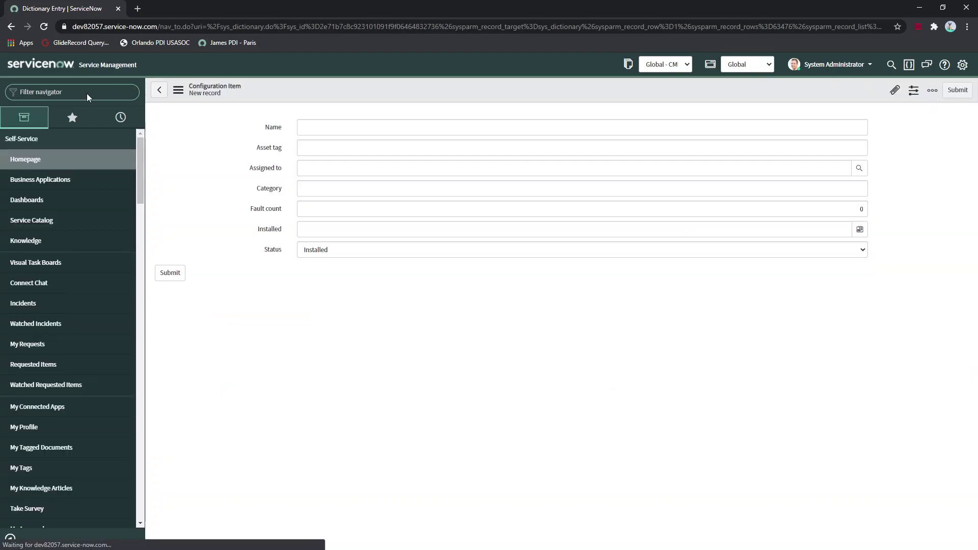
- Open the Form Layout configuration of the Configuration Item form and create a new section captioned Notes
click(178, 92)
mouse_move(224, 116)
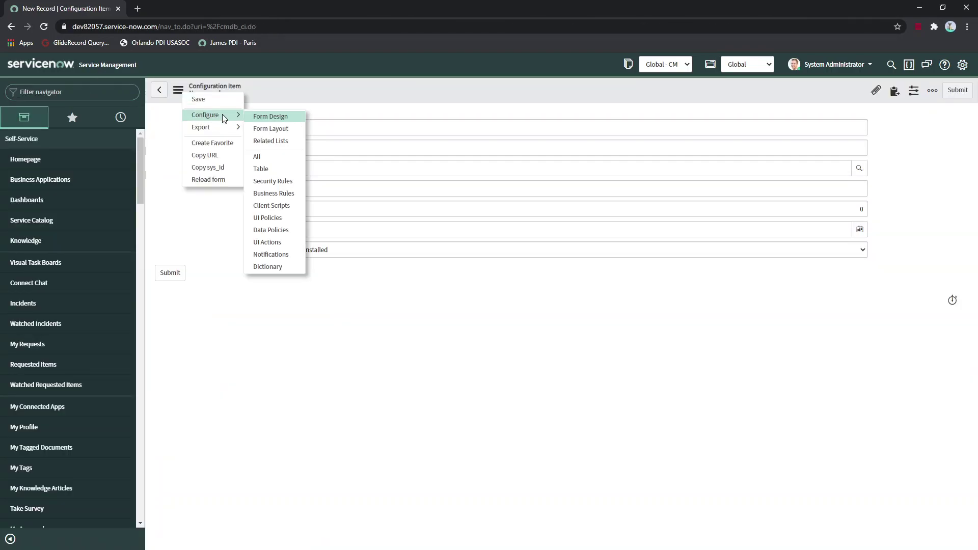
click(272, 130)
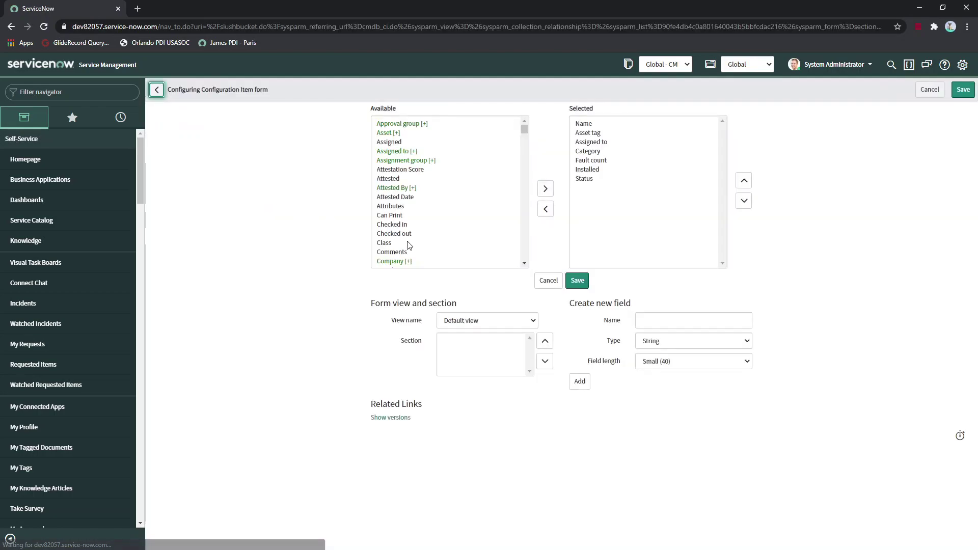
click(451, 350)
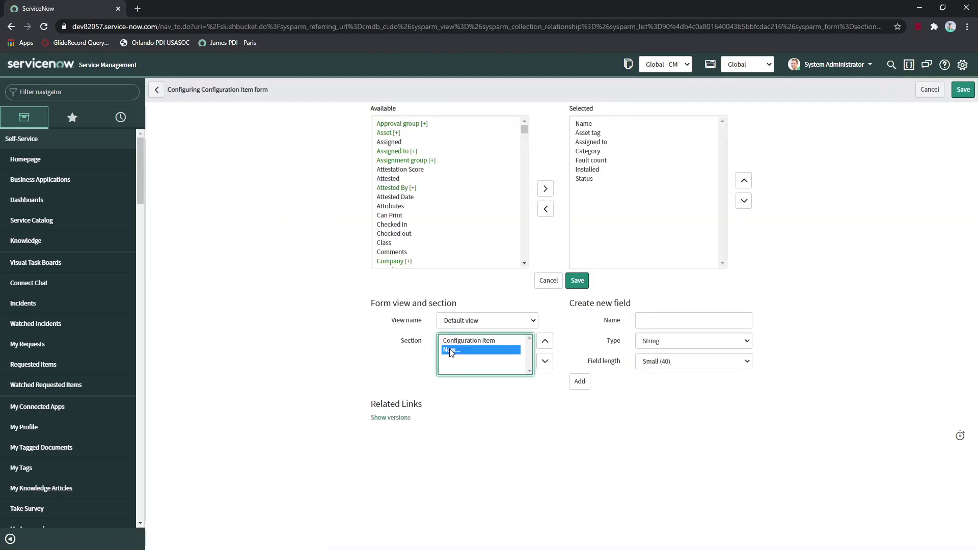
text(Notes)
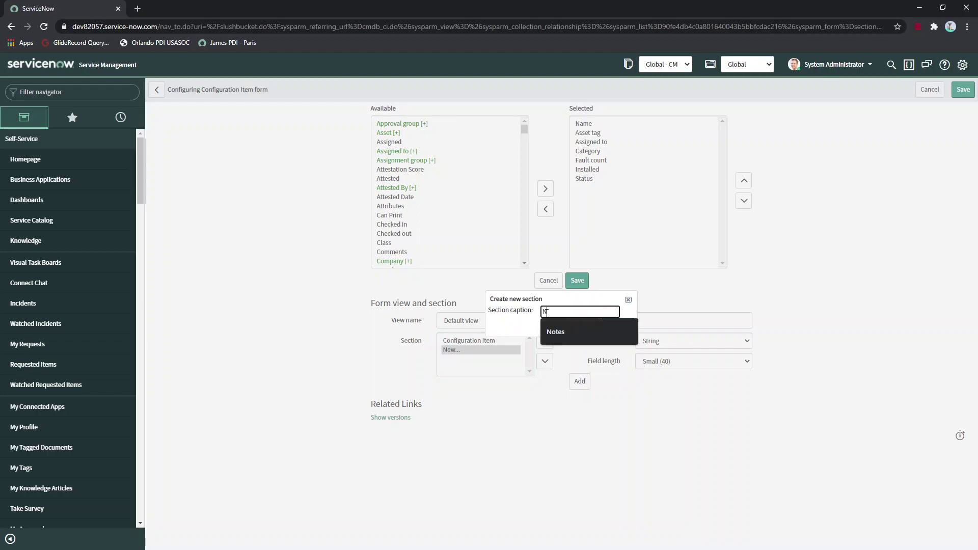
click(560, 334)
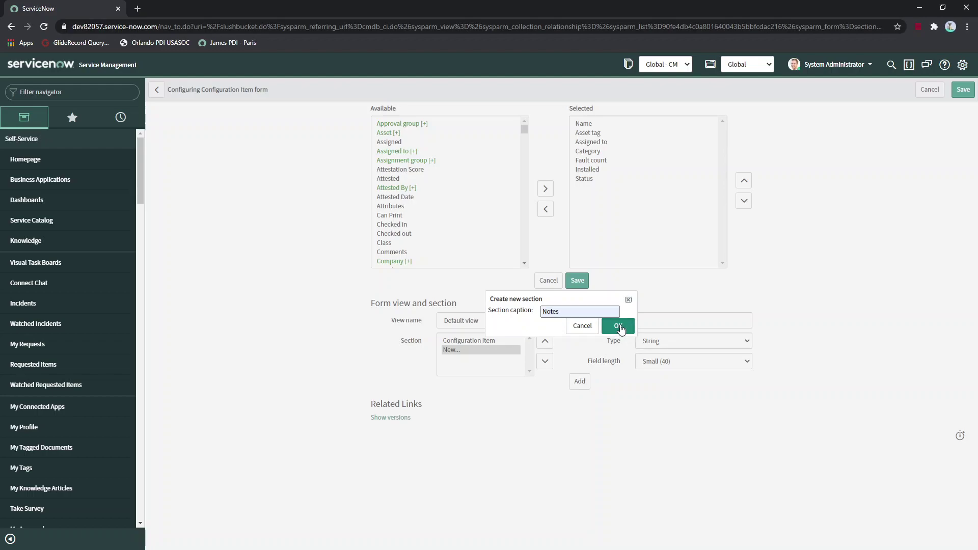
click(618, 326)
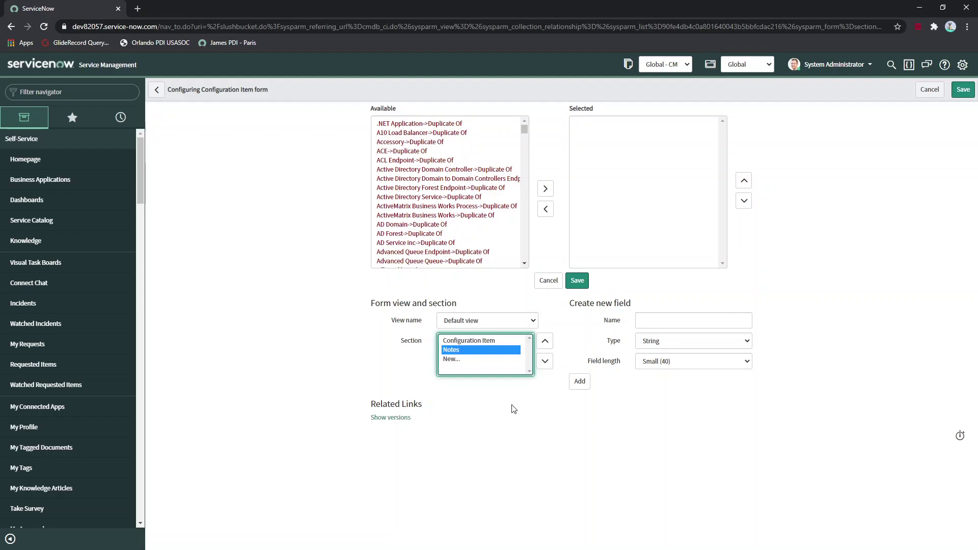
- Add the Activities (filtered) element to the Notes section's selected fields
click(424, 216)
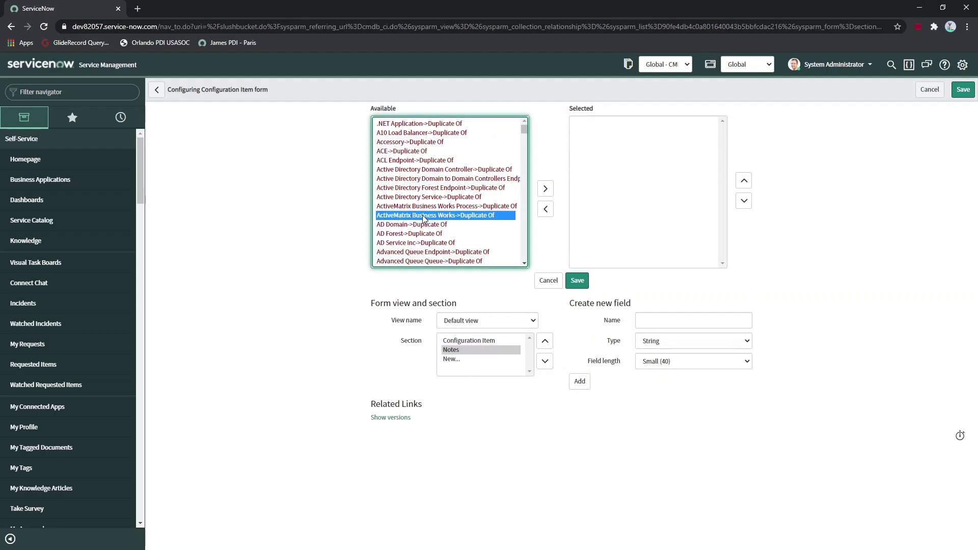
key(End)
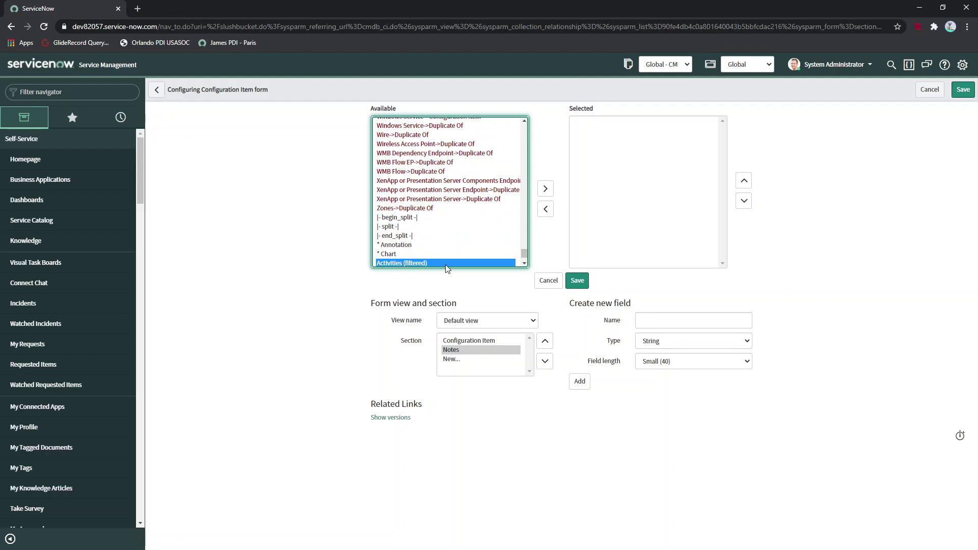
double_click(403, 262)
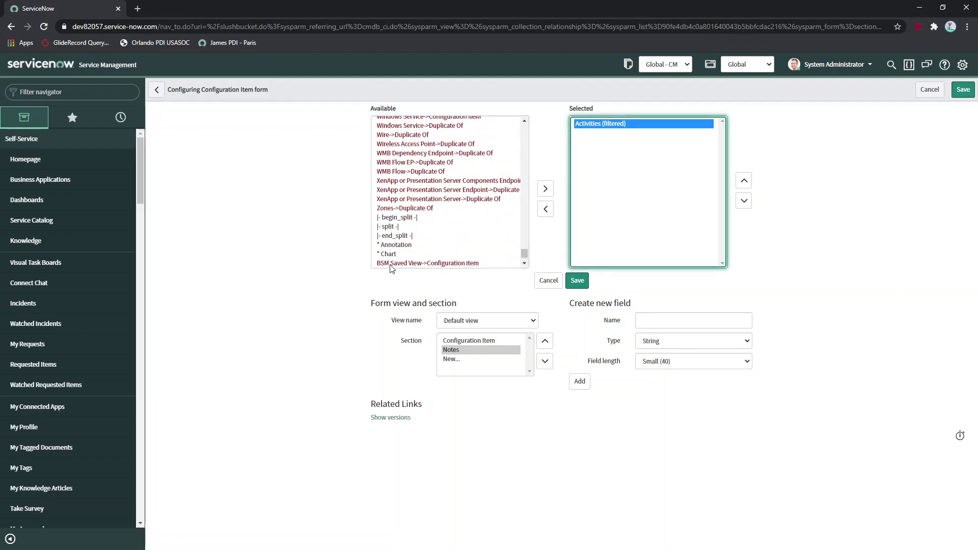
- Create a new Journal Input field named Work Notes and add it to the Notes section
click(650, 341)
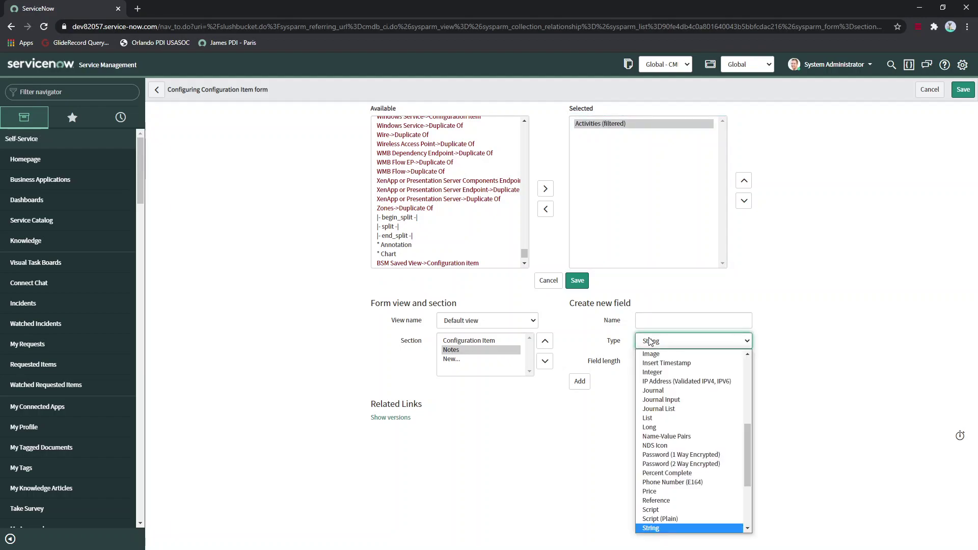
key(j)
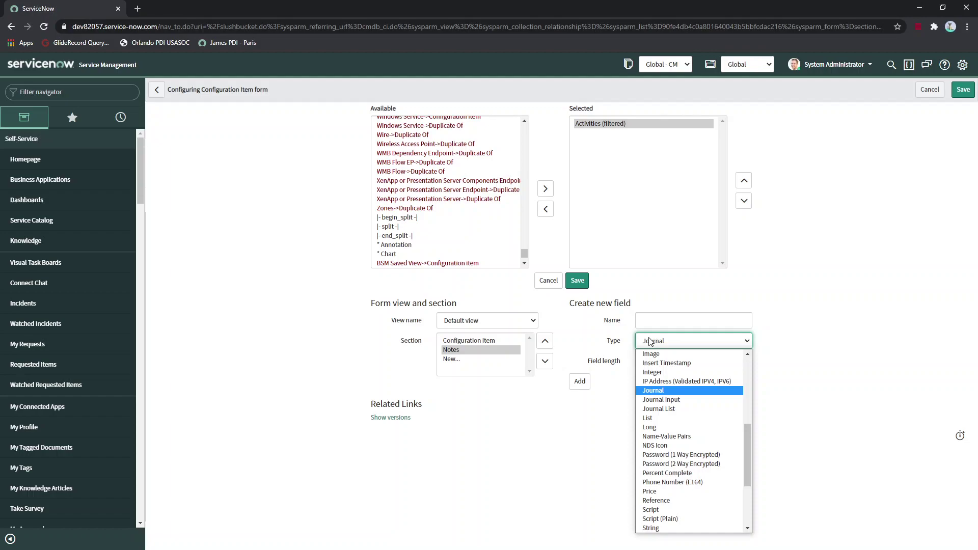
key(Down)
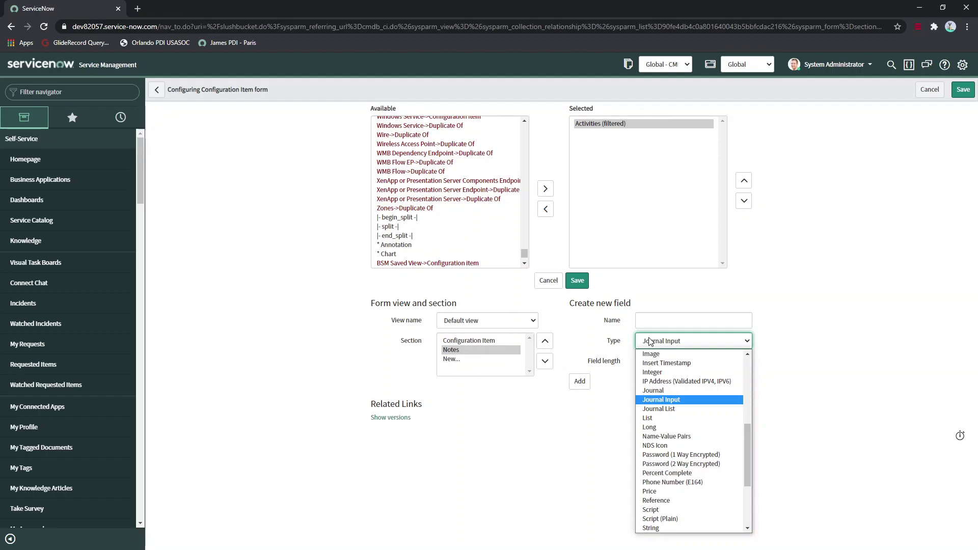
click(648, 342)
click(652, 320)
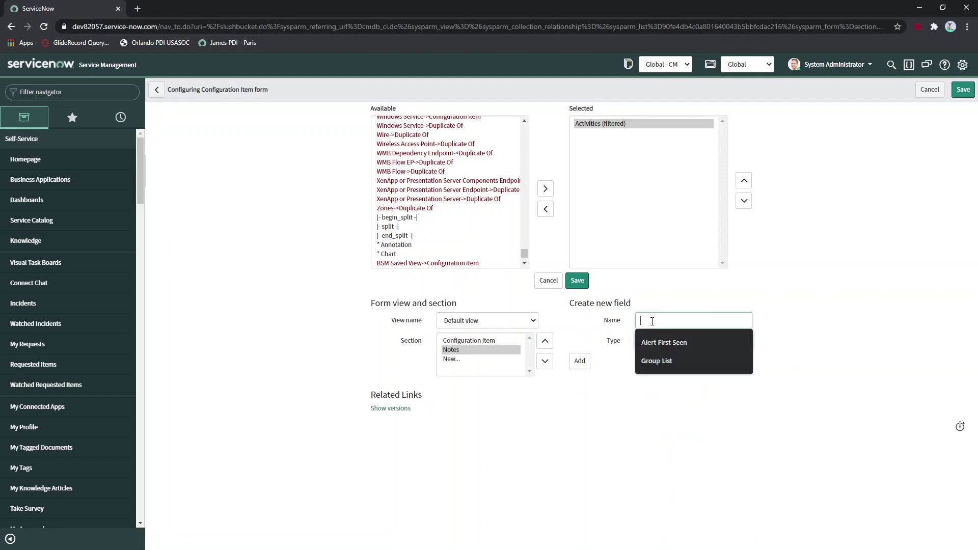
text(Notes)
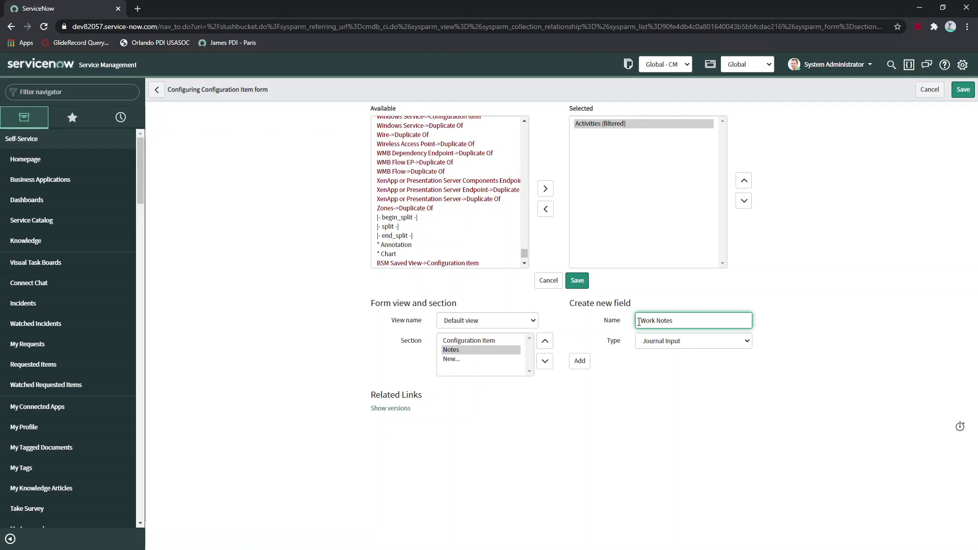
click(580, 361)
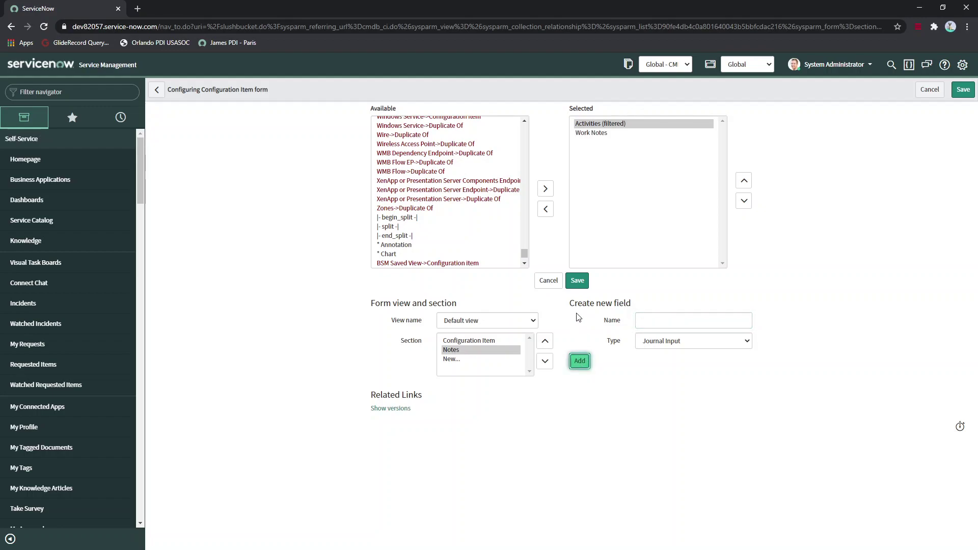
- Create a new Journal Input field named Additional Comments and add it to the Notes section
click(646, 319)
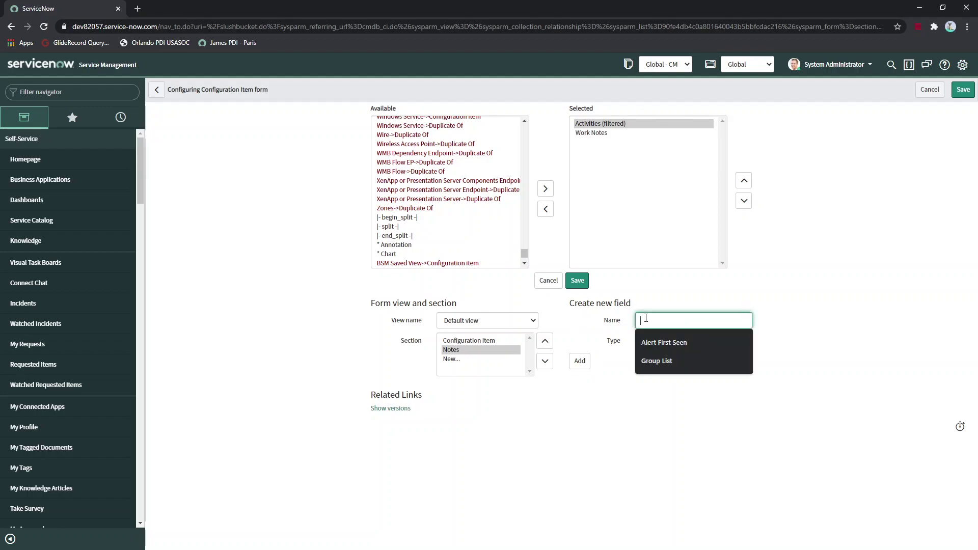
text(A)
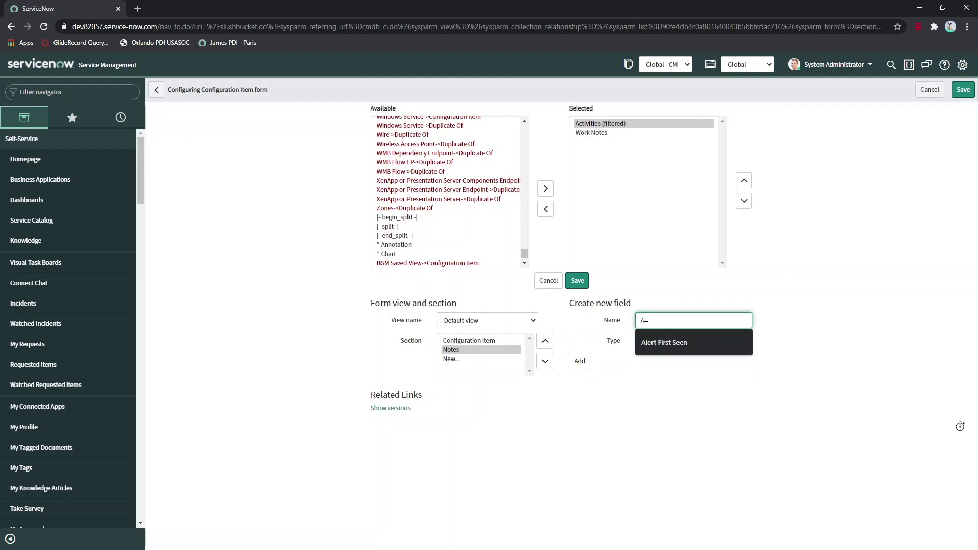
text(dditional Comments)
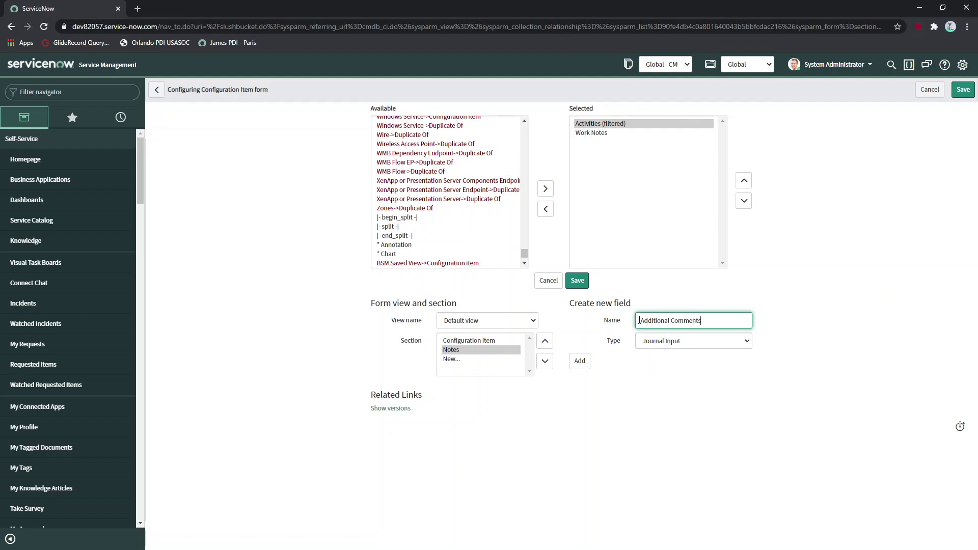
click(580, 361)
- Move Activities (filtered) below Additional Comments in the Notes section and save the Configuration Item form layout
click(598, 123)
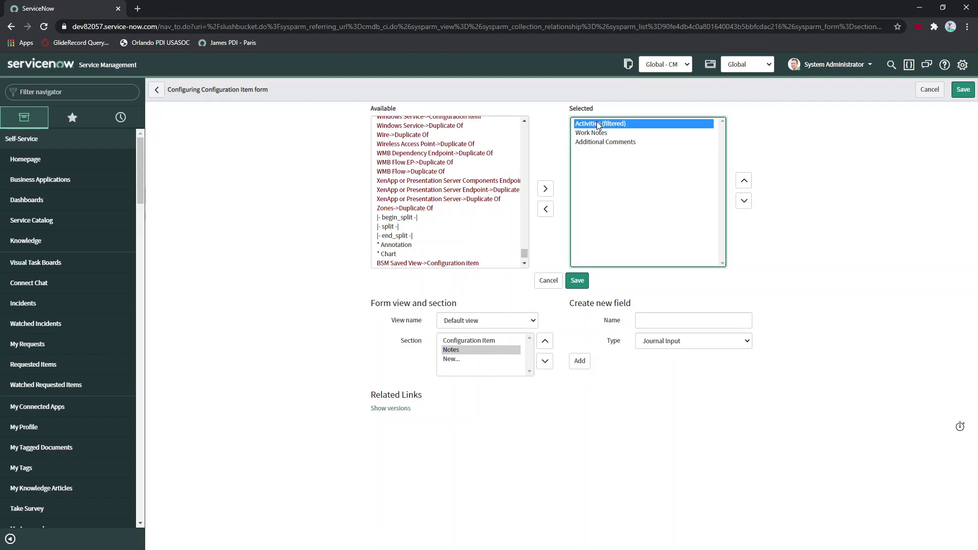
click(744, 202)
click(743, 204)
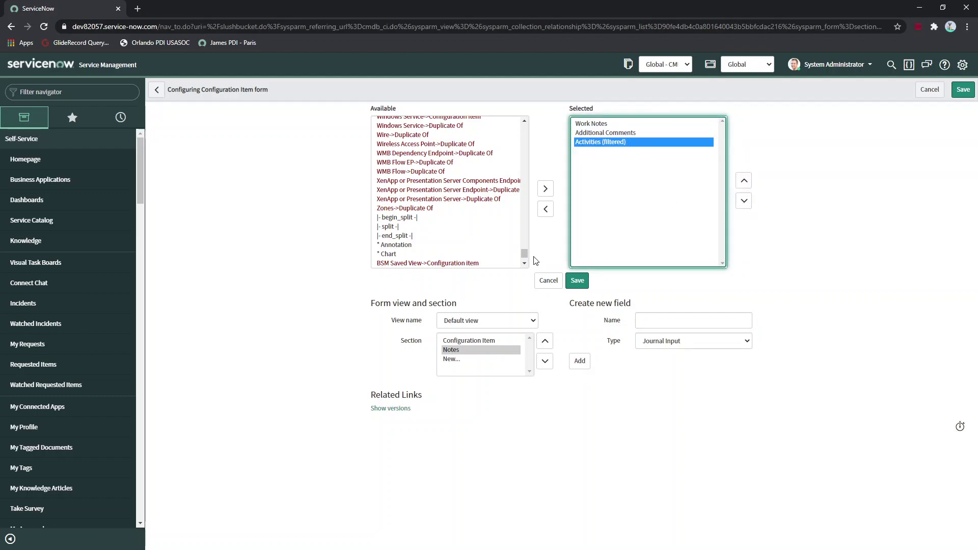
click(583, 282)
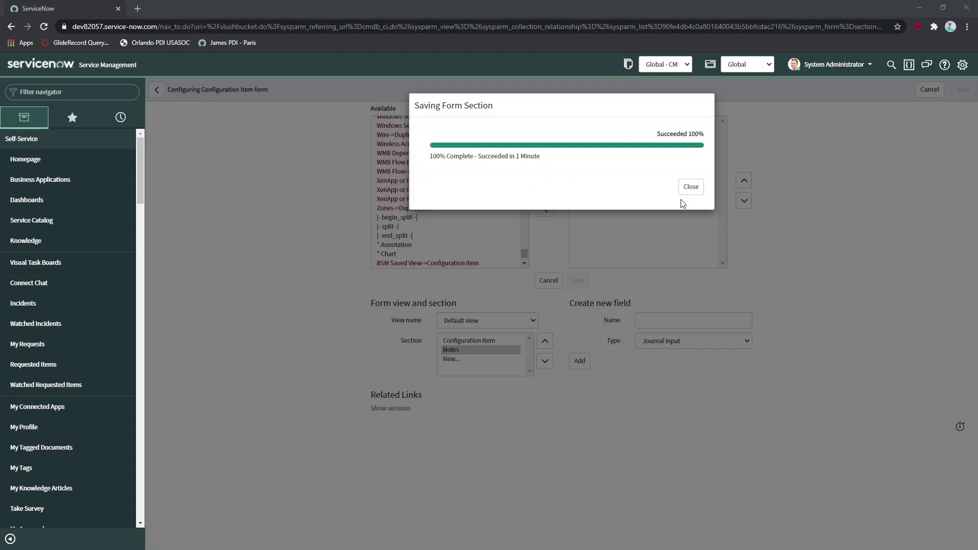
click(691, 187)
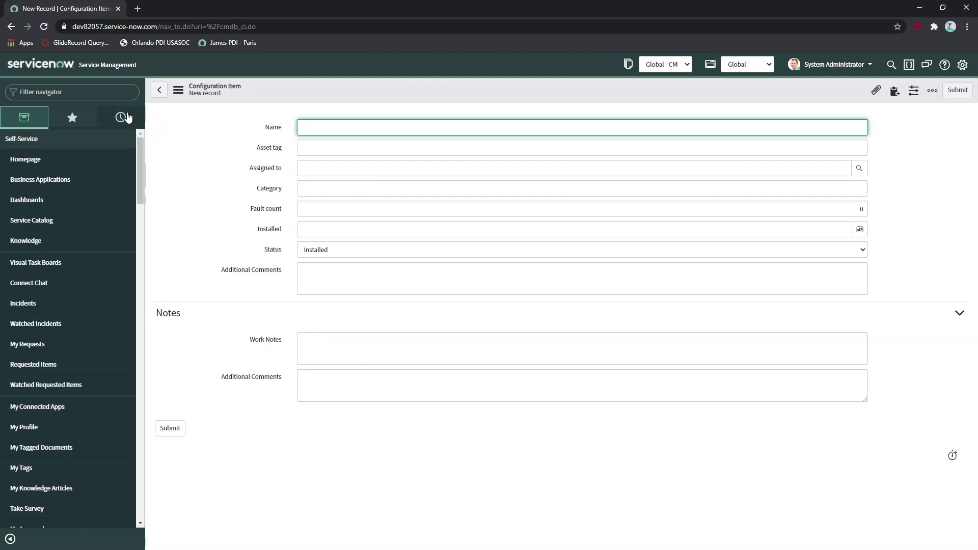
- Go to the cmdb_ci.list table and open the *ANNIE-IBM computer record
click(60, 92)
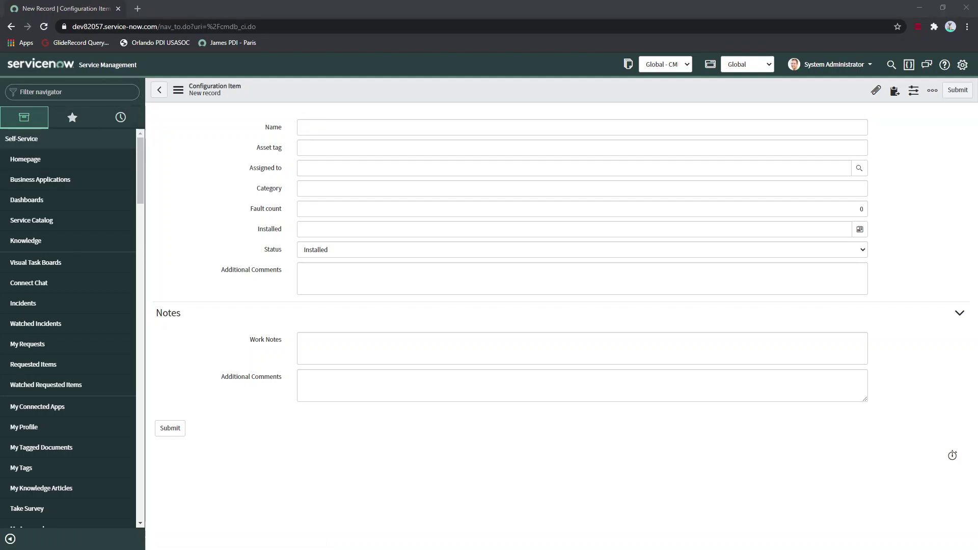
click(45, 92)
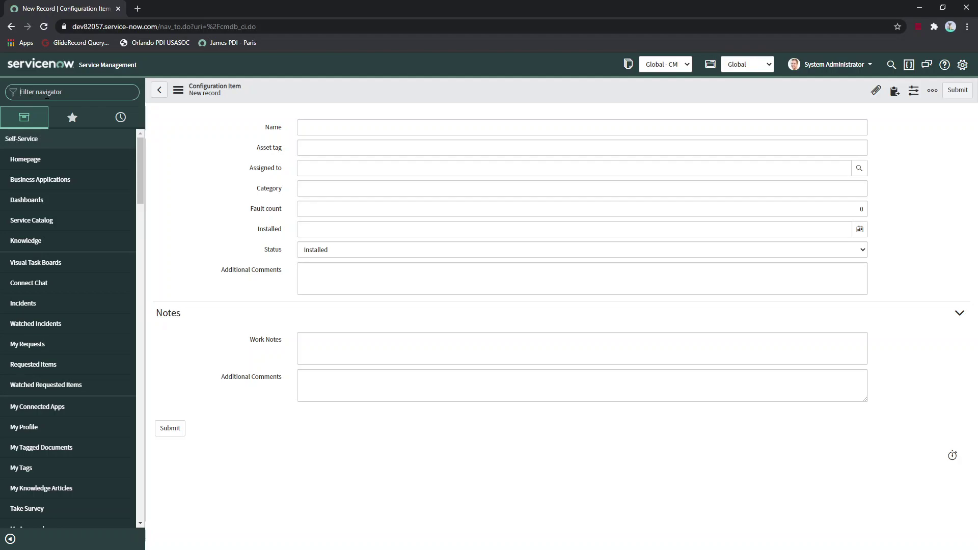
text(cmdb_ci.list)
key(Return)
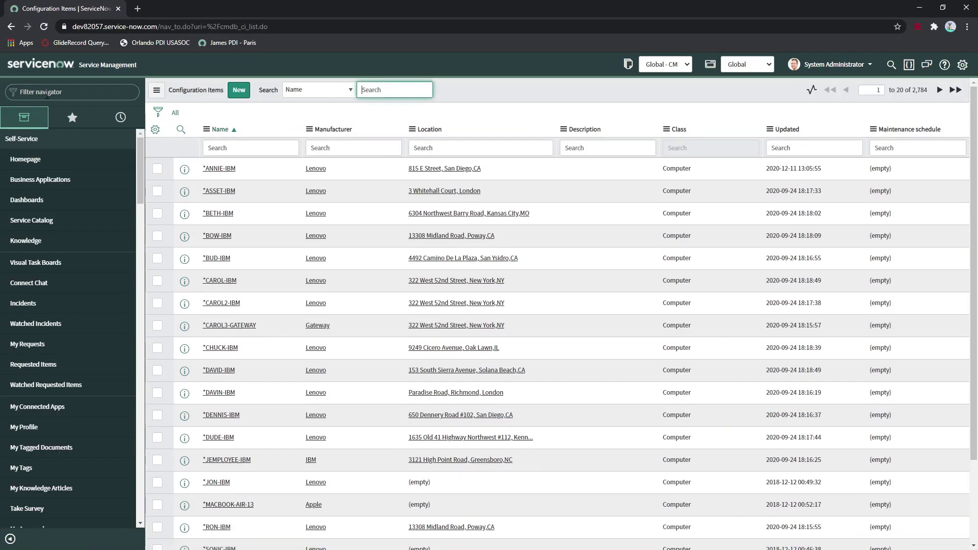
click(45, 93)
text(computer)
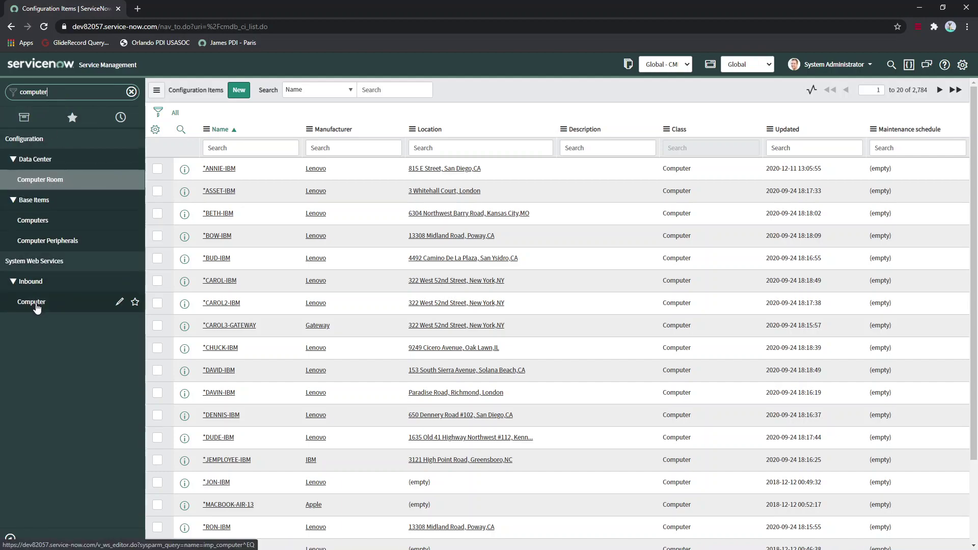
click(224, 170)
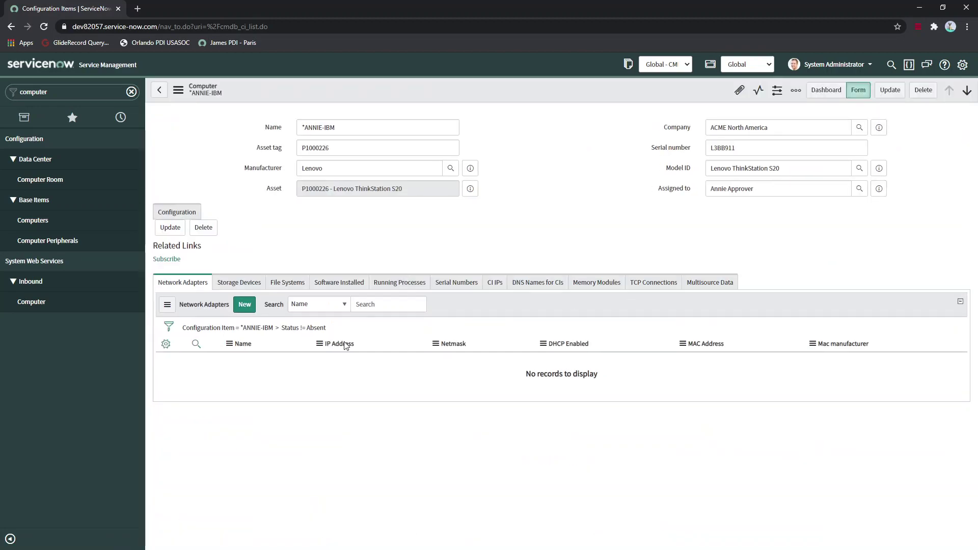
- Open the Form Layout configuration of the Computer form and create a new section captioned Notes
scroll(344, 338, down, 3)
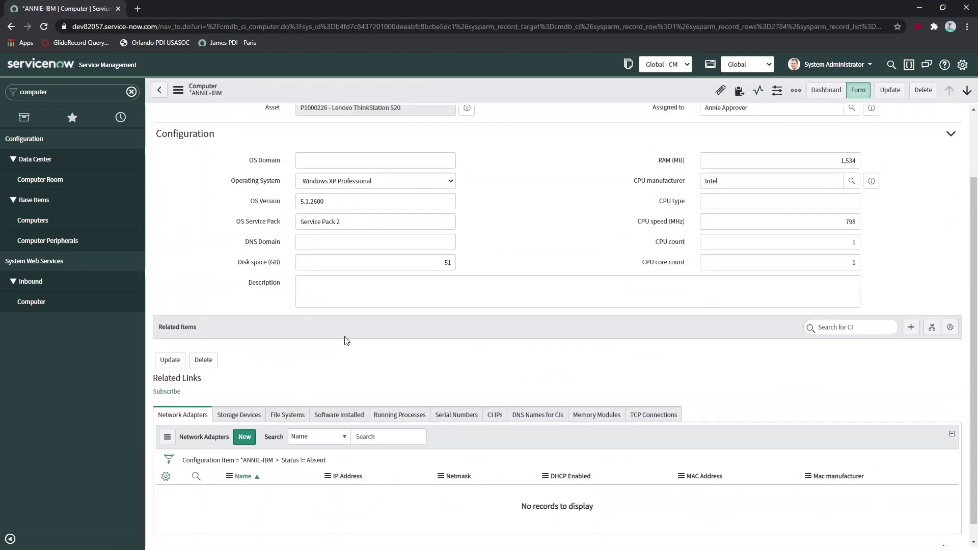
scroll(245, 166, up, 3)
click(182, 90)
mouse_move(203, 136)
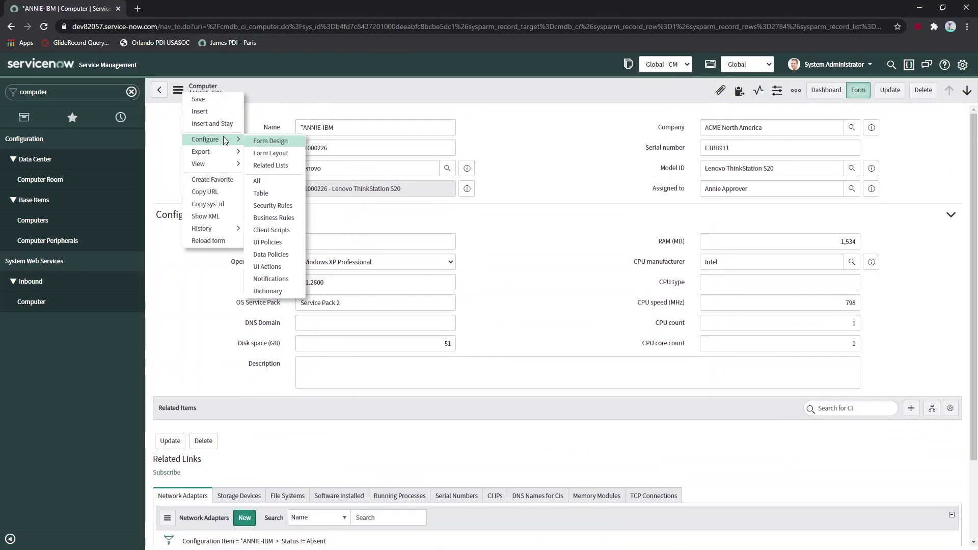
click(289, 152)
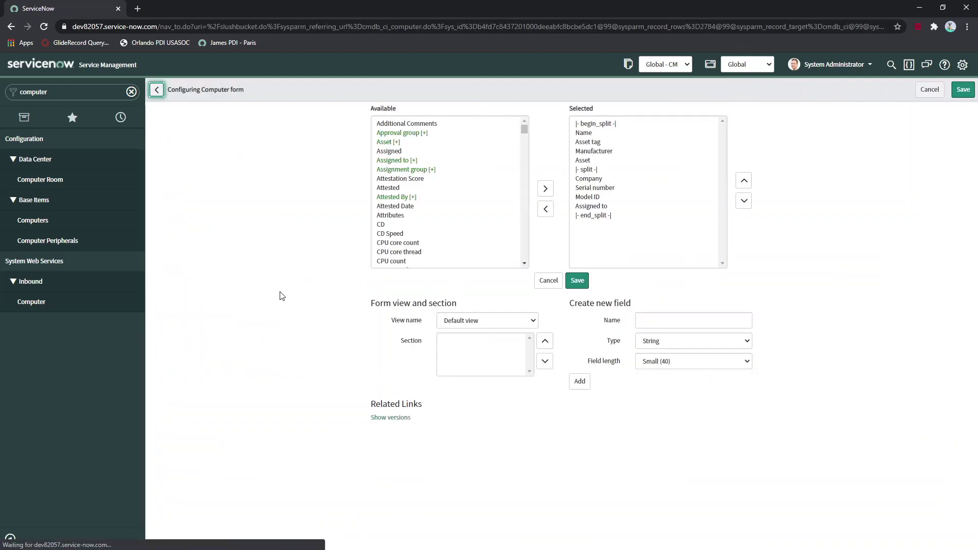
click(458, 360)
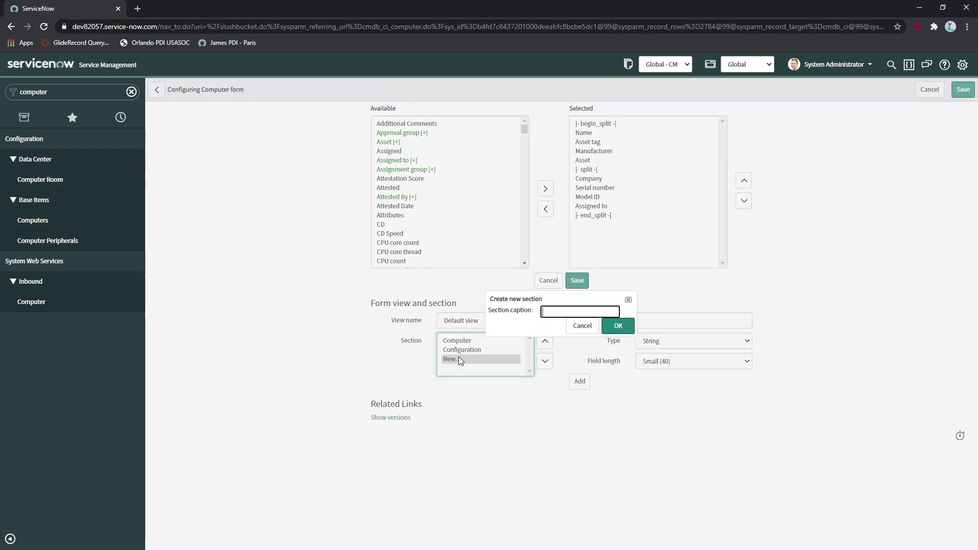
text(Notes)
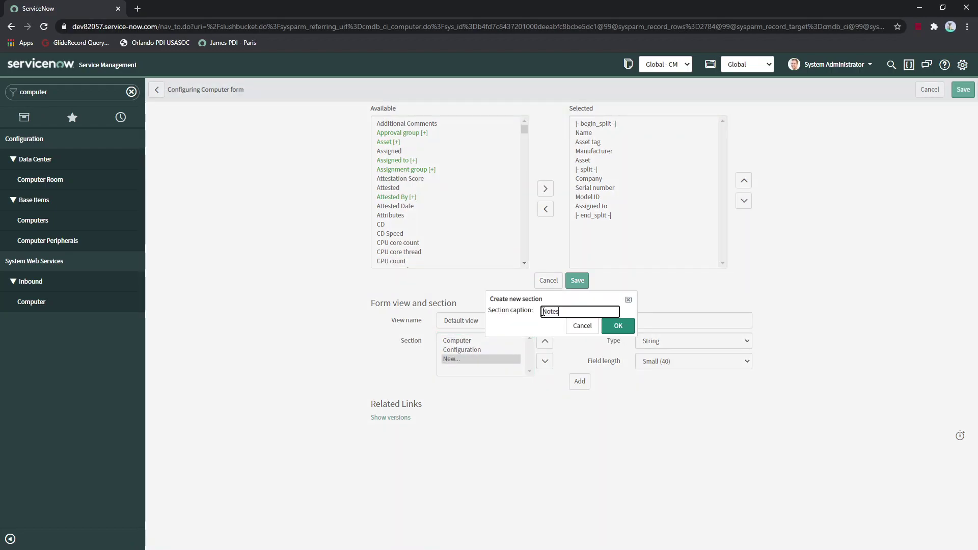
click(619, 326)
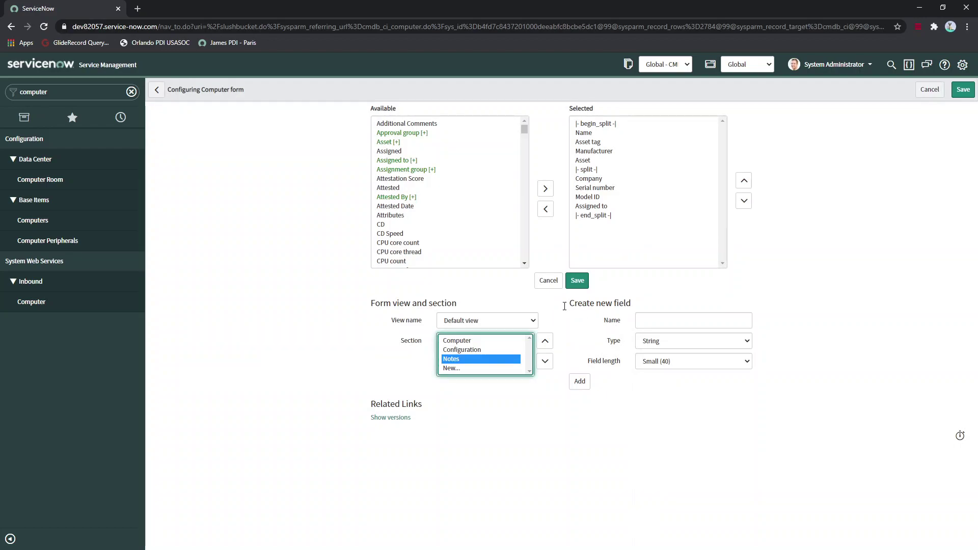
- Add Activities (filtered) to the selected fields of the Computer form's Notes section
click(432, 222)
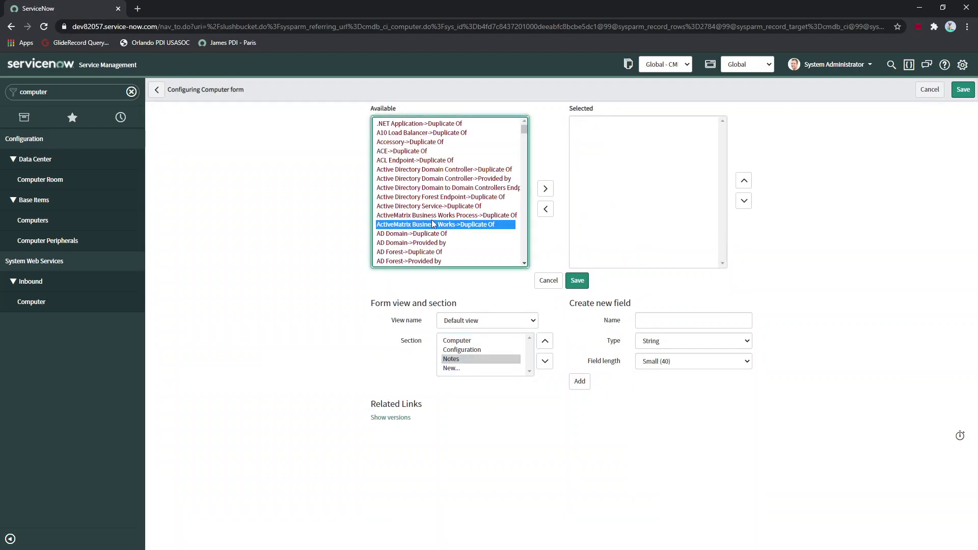
key(End)
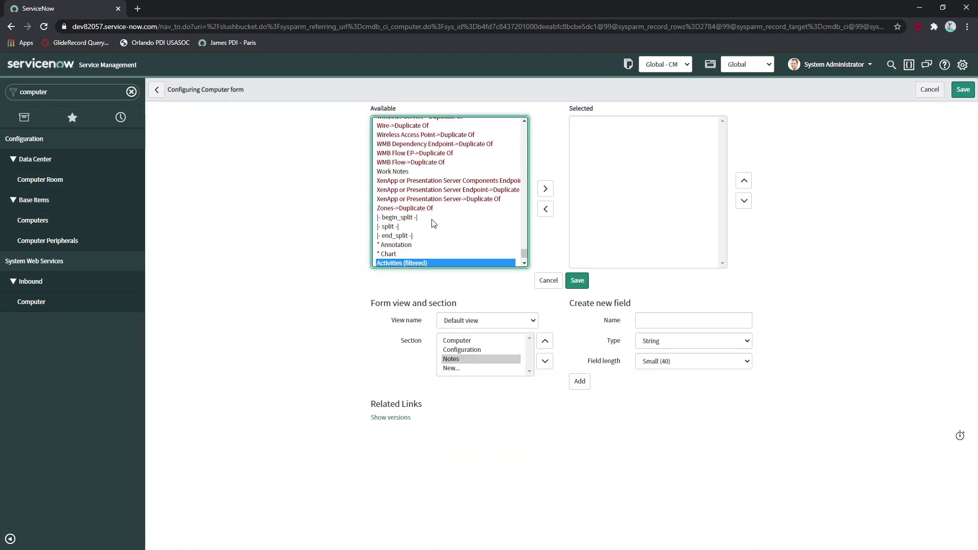
double_click(422, 264)
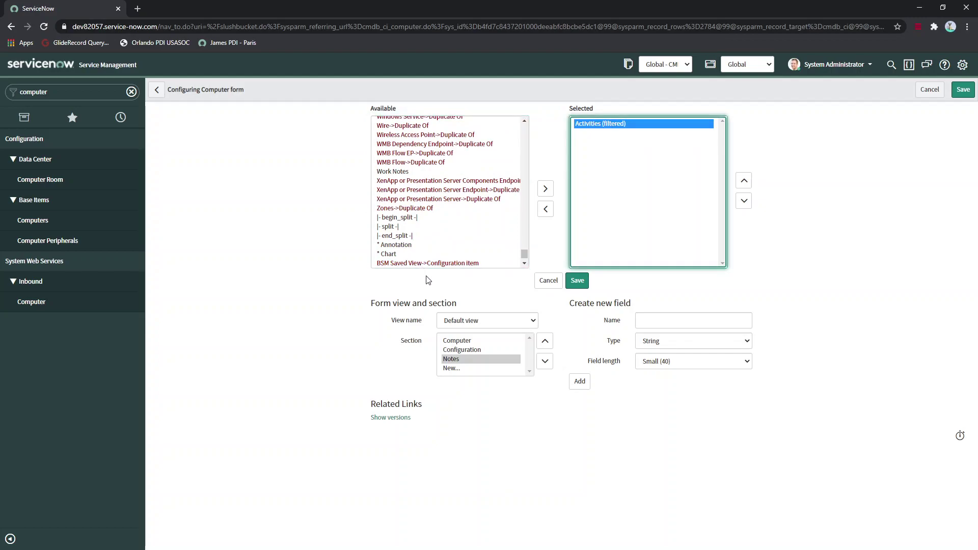
- Add the existing Additional Comments and Work Notes fields to the Computer form's Notes section
click(464, 172)
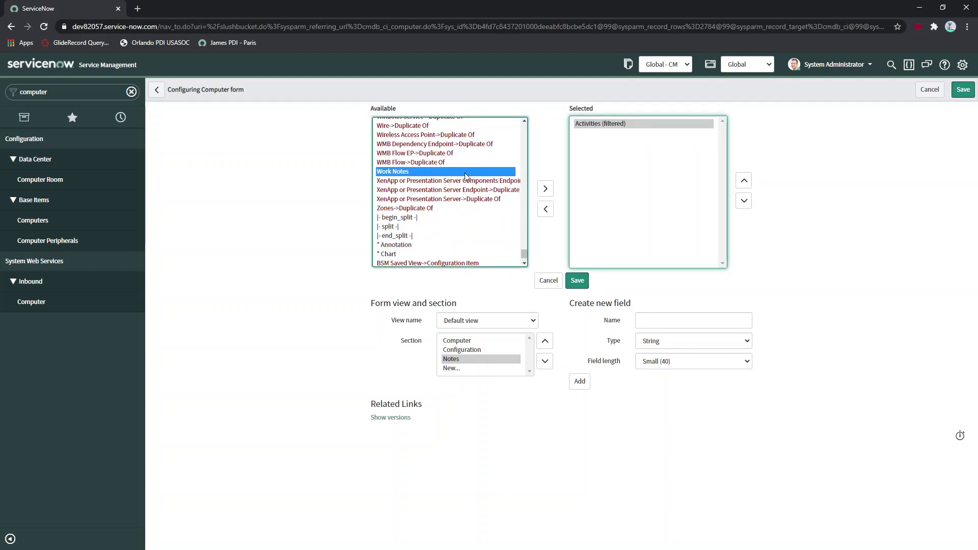
text(adadd)
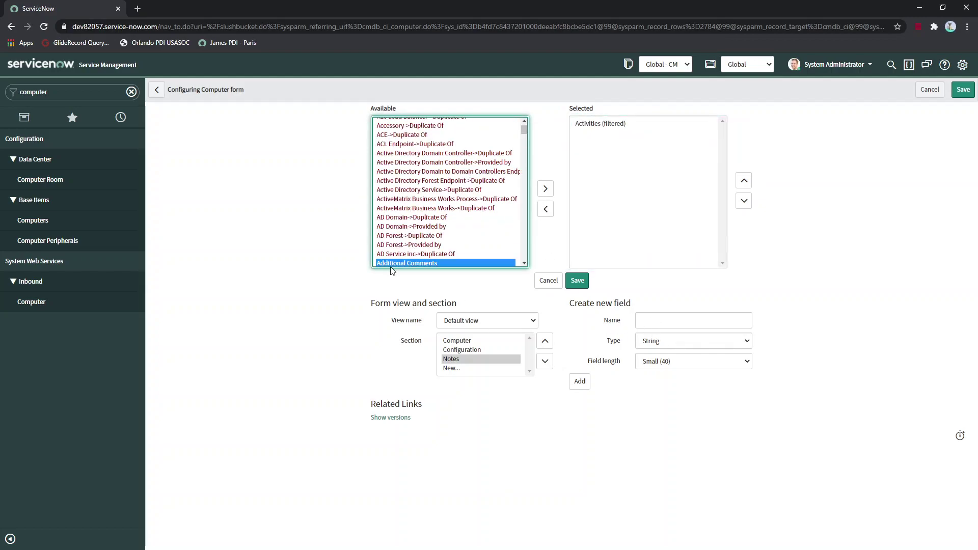
click(524, 263)
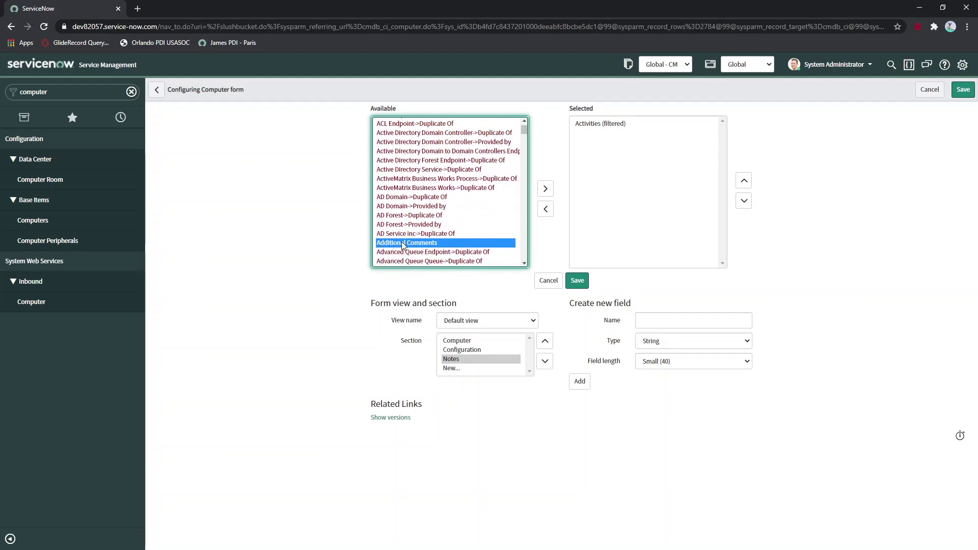
double_click(401, 241)
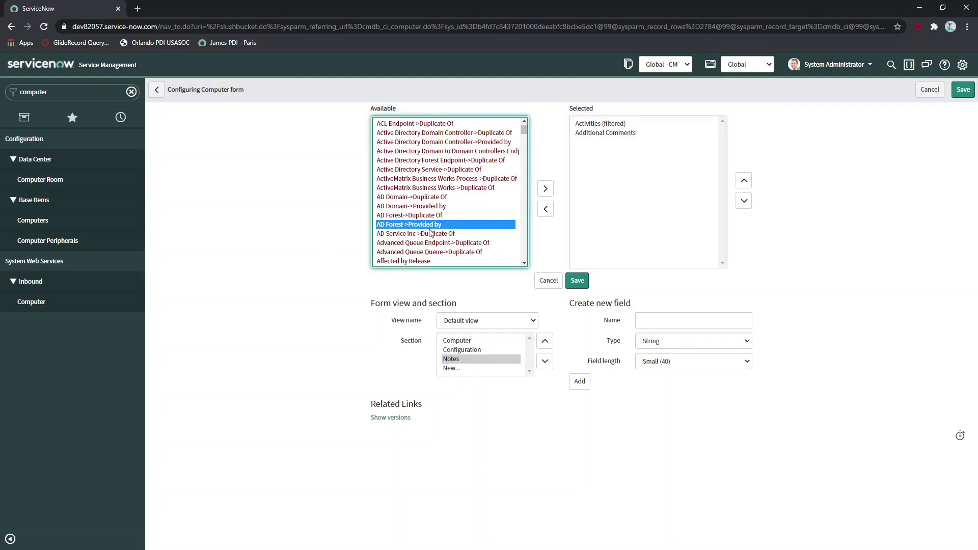
text(wo)
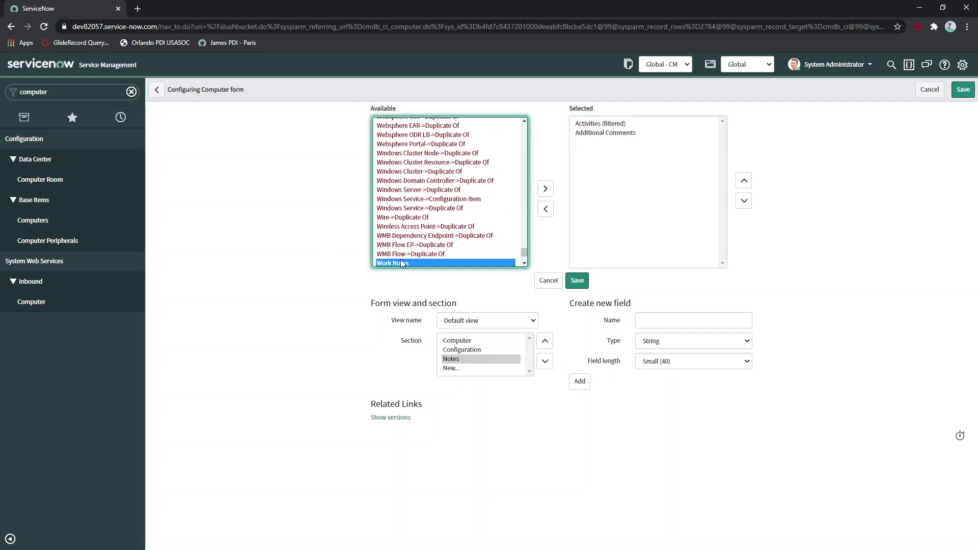
double_click(401, 263)
- Move Activities (filtered) below Work Notes in the Notes section and save the Computer form layout
click(613, 126)
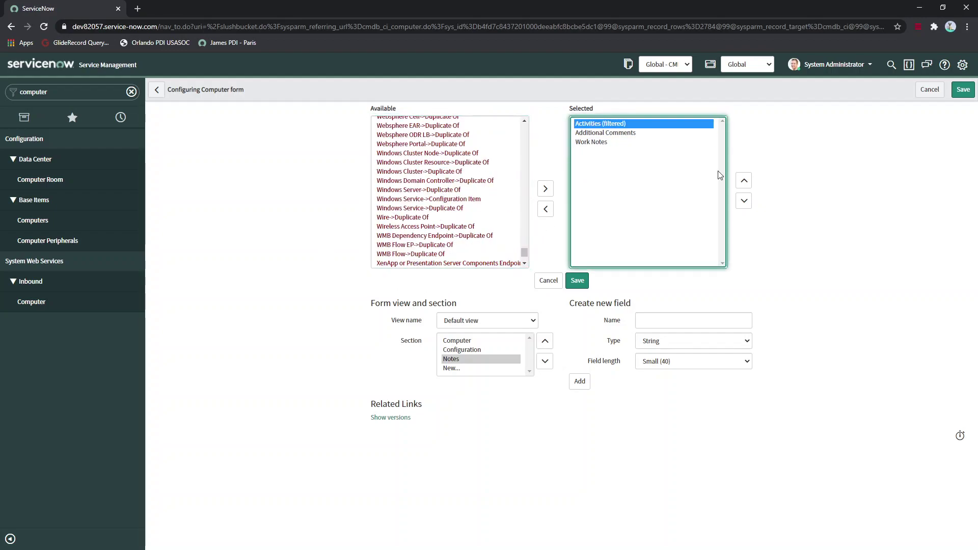
click(744, 201)
click(743, 201)
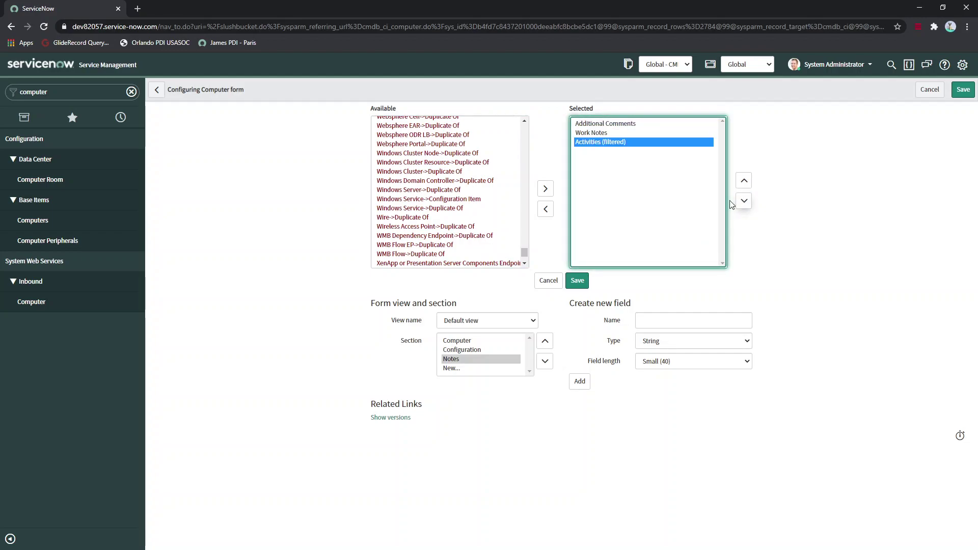
click(586, 283)
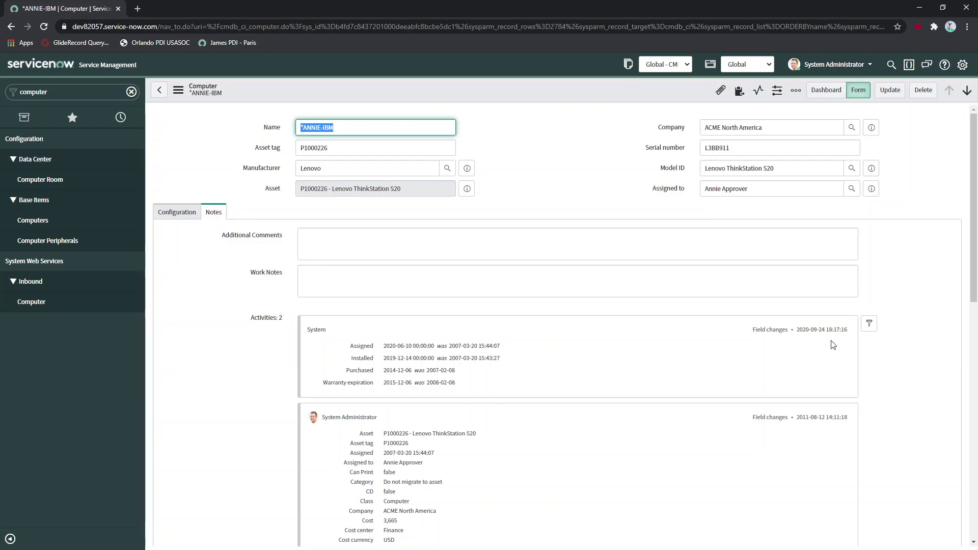
- Examine which fields the Filter Activity list offers for the computer record's activity log, and close the list
click(869, 324)
scroll(873, 250, down, 5)
scroll(873, 251, down, 10)
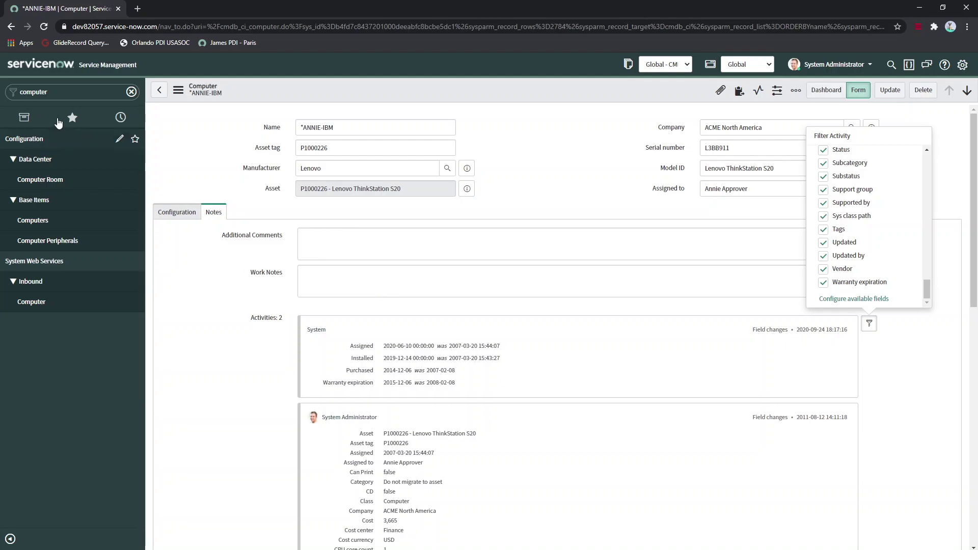
key(Escape)
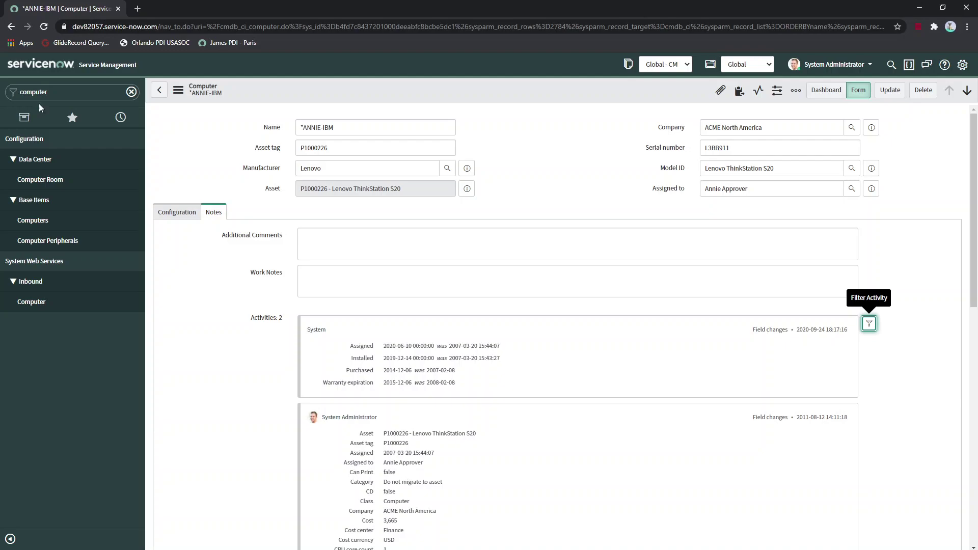
- Open the System Properties table through sys_properties.list
click(48, 92)
text(sys)
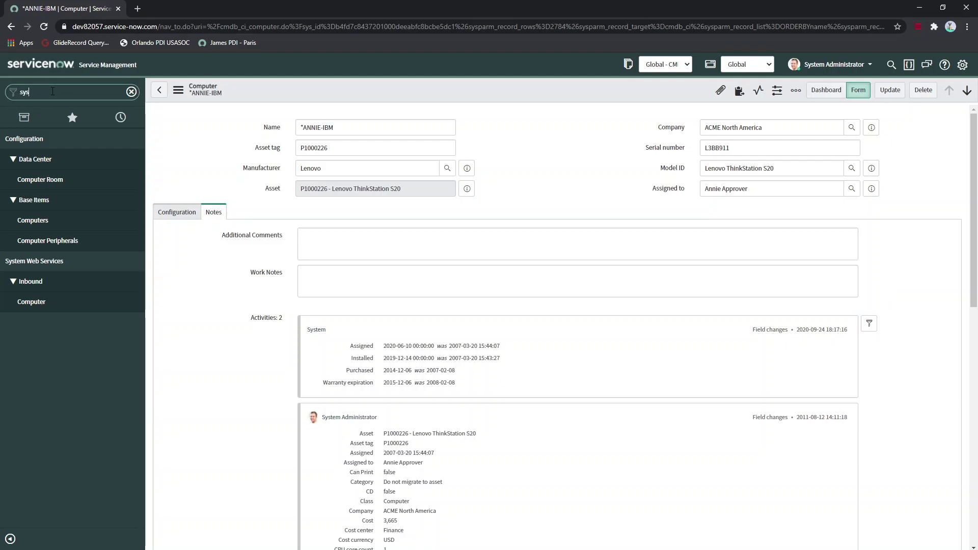
text(_properties.list)
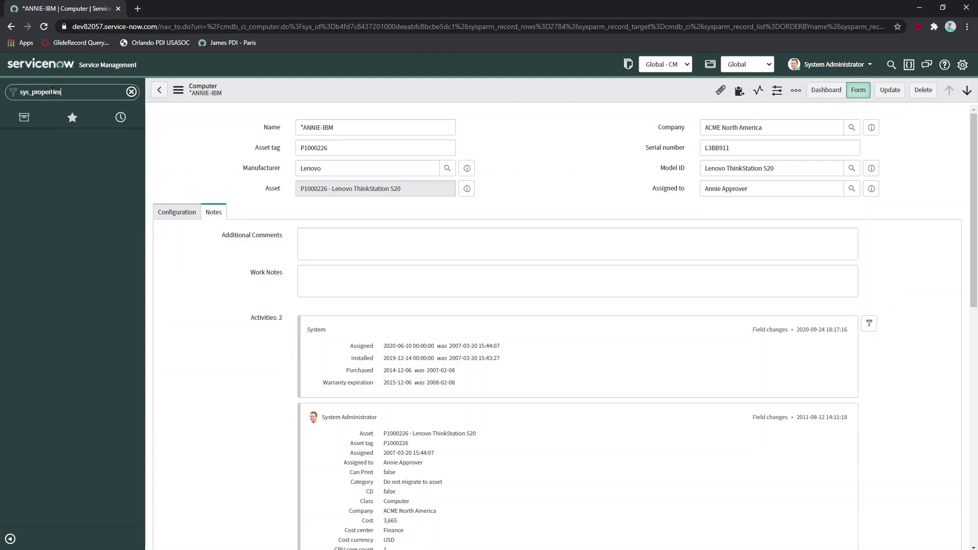
key(Return)
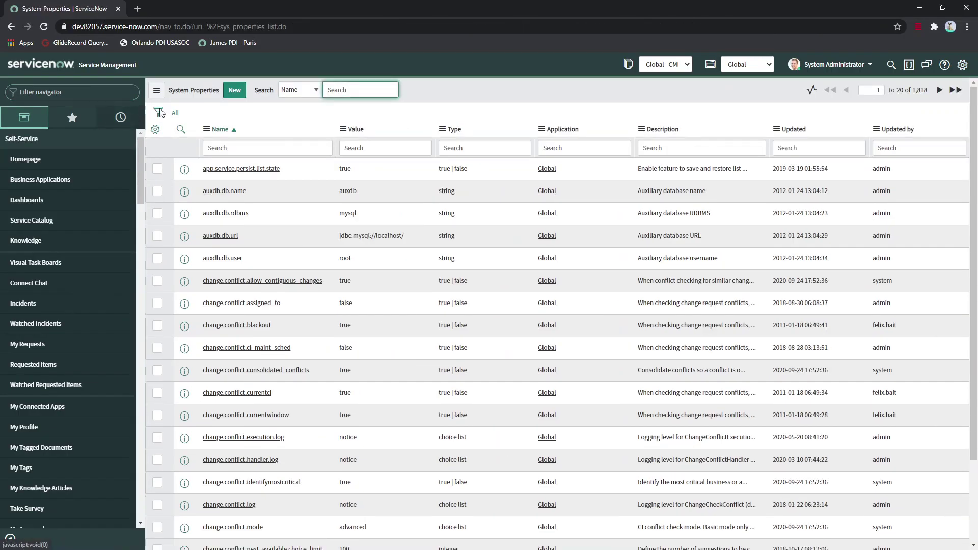
- Filter the property names with *glide.ui.cmdb_ci_computer and open glide.ui.cmdb_ci_computer_activity.fields to inspect its value
click(250, 148)
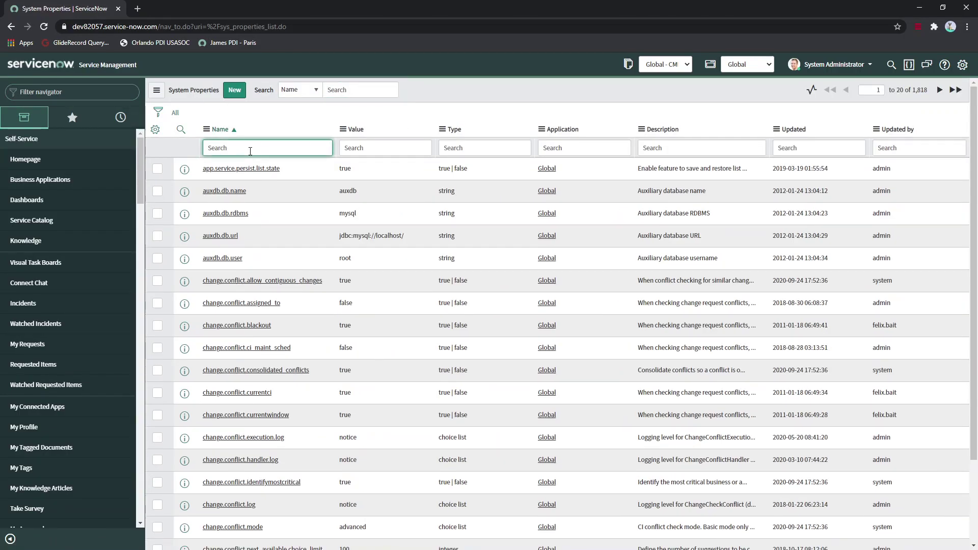
text(*glide.ui.cmdb_ci_computer)
key(Return)
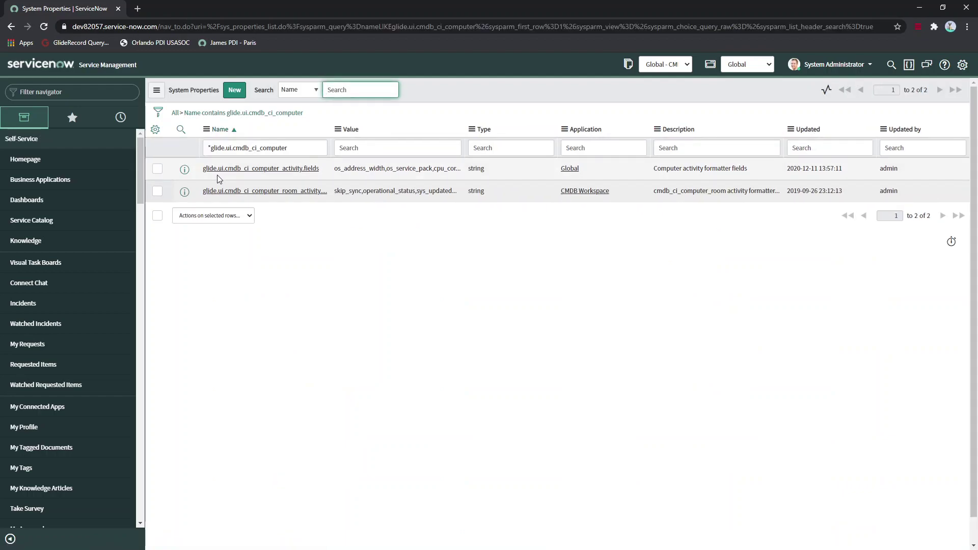
click(307, 171)
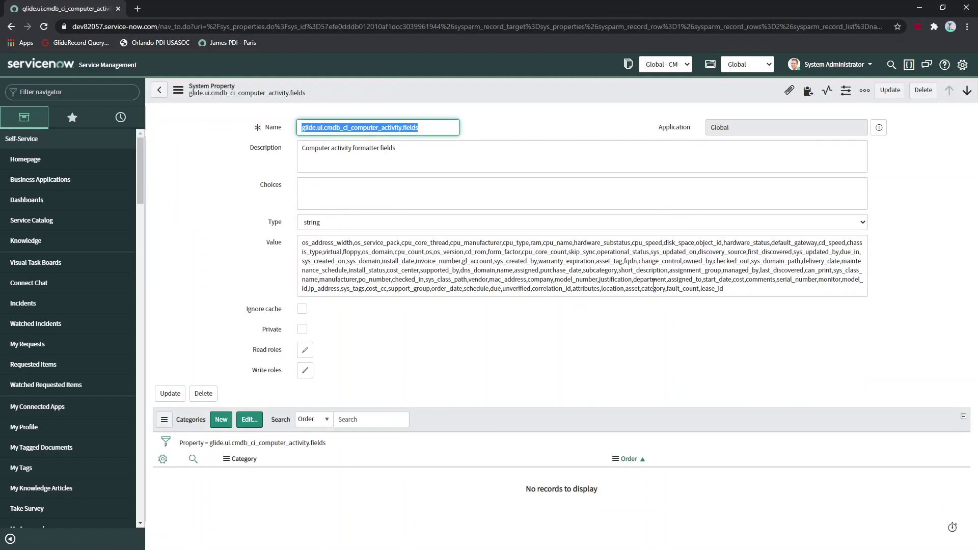
click(732, 291)
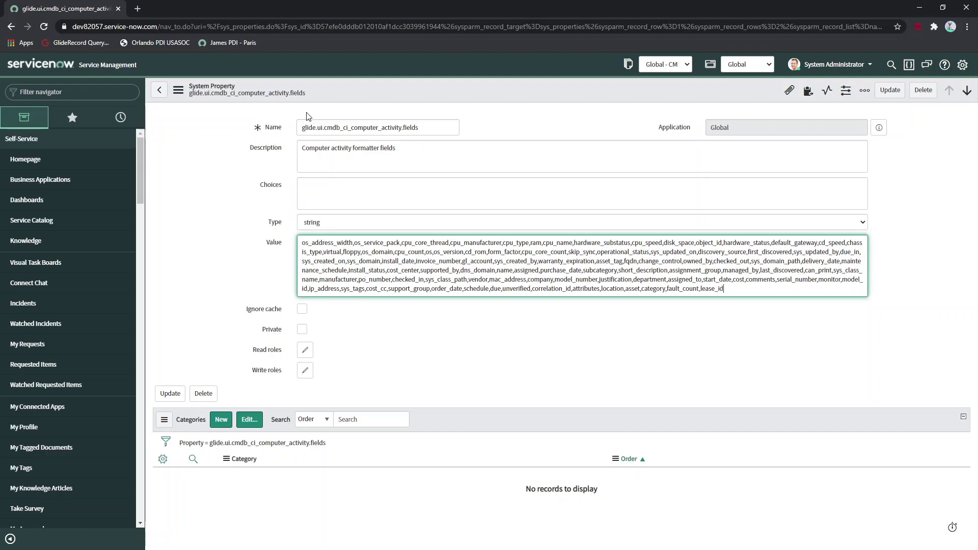
- Append u_work_notes,u_additional_comments to the value of glide.ui.cmdb_ci_computer_activity.fields and update the property
mouse_move(728, 288)
mouse_down()
mouse_move(476, 241)
mouse_move(307, 238)
mouse_move(735, 288)
mouse_up()
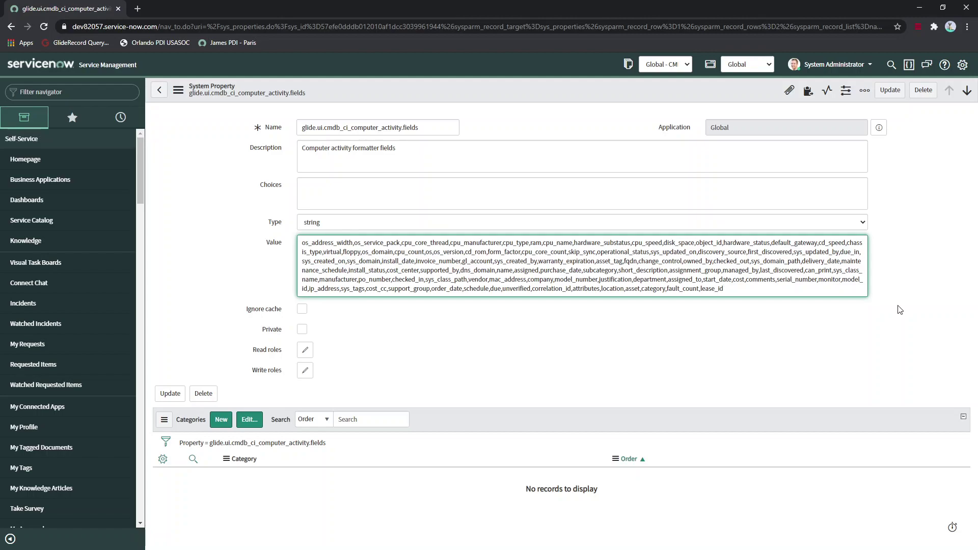
text(u_work_notses,)
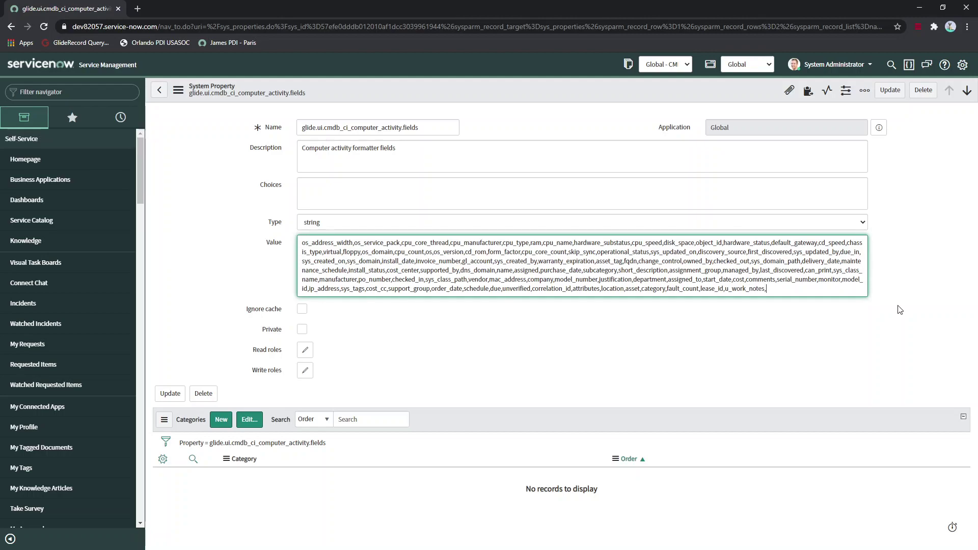
text(u_additional)
text(_comments)
click(171, 394)
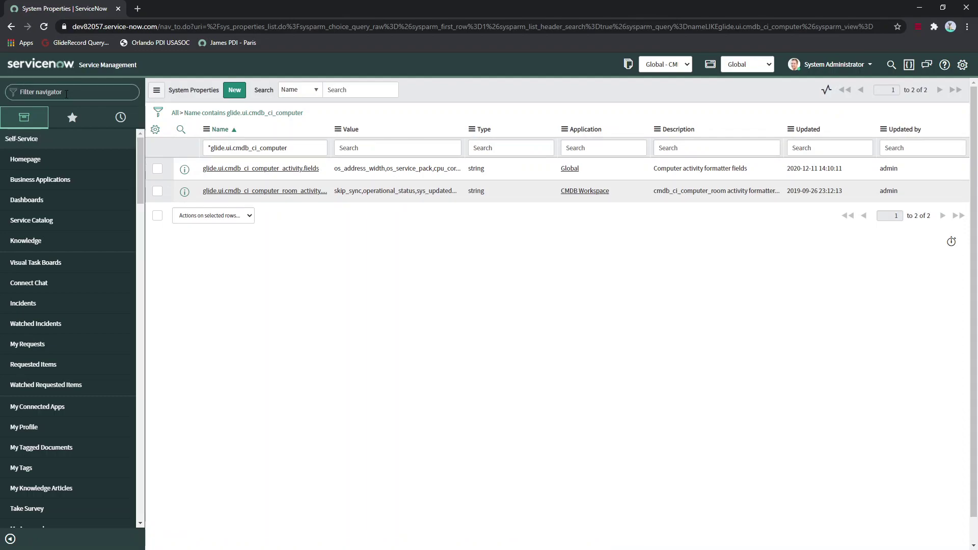
- Reopen the recently viewed computer record and examine the full Filter Activity list for the Additional Comments and Work Notes fields
click(112, 117)
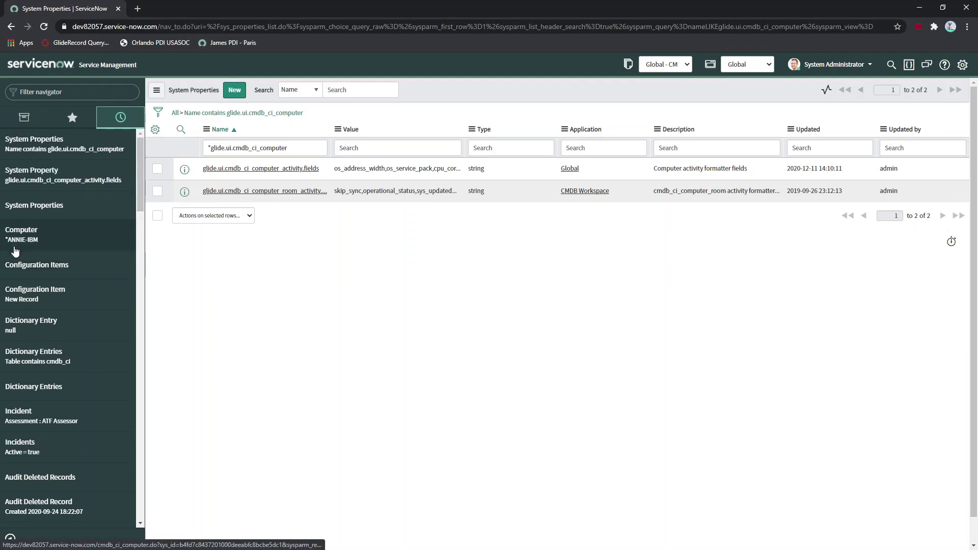
click(18, 239)
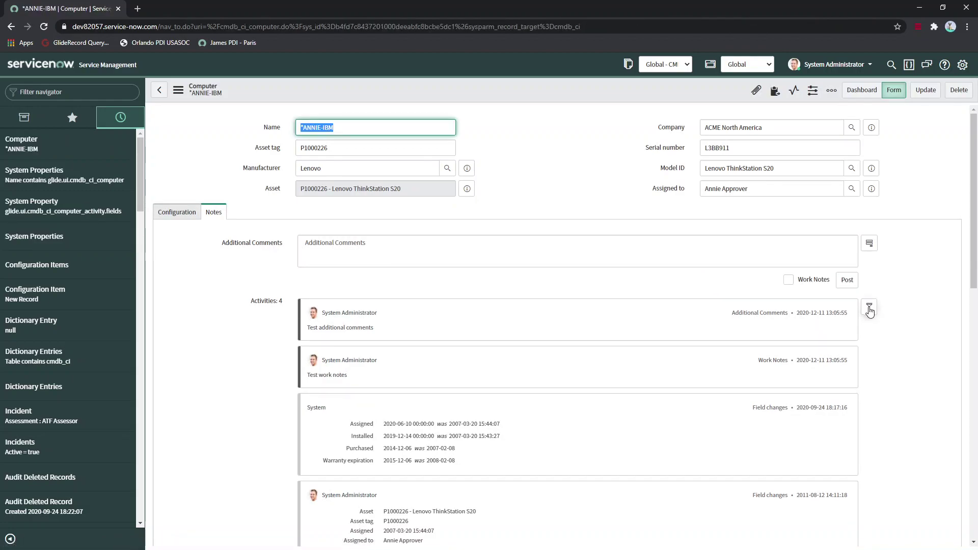
click(869, 305)
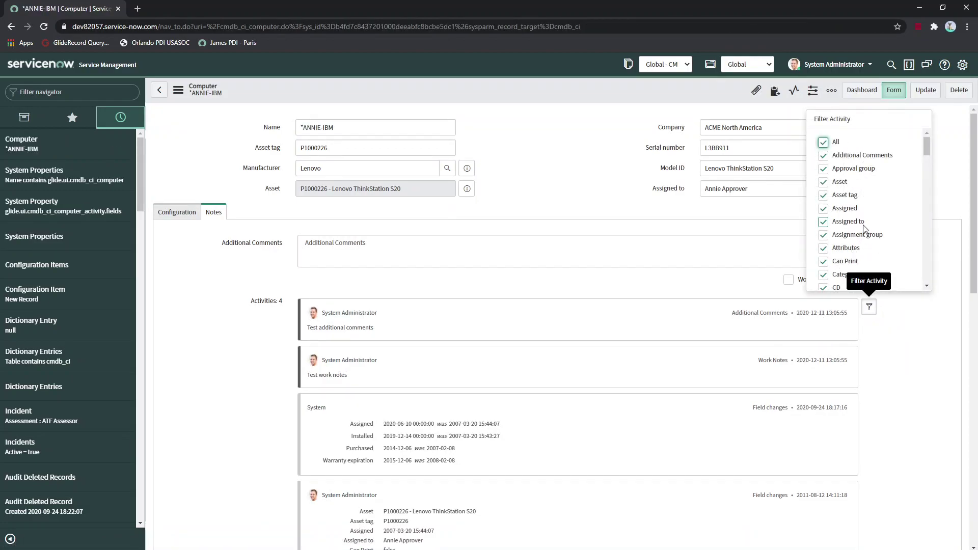
scroll(862, 224, down, 3)
scroll(862, 224, down, 3)
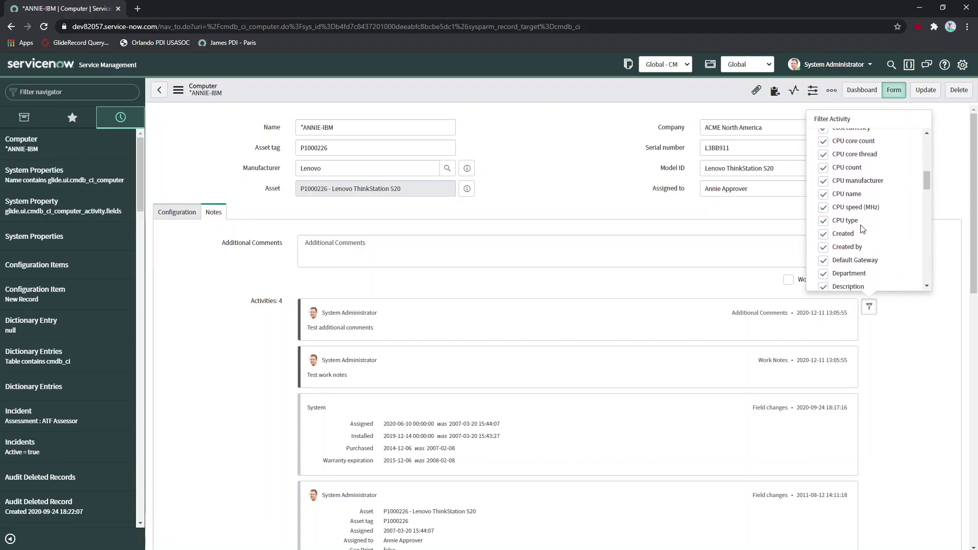
scroll(843, 220, down, 3)
scroll(843, 214, down, 2)
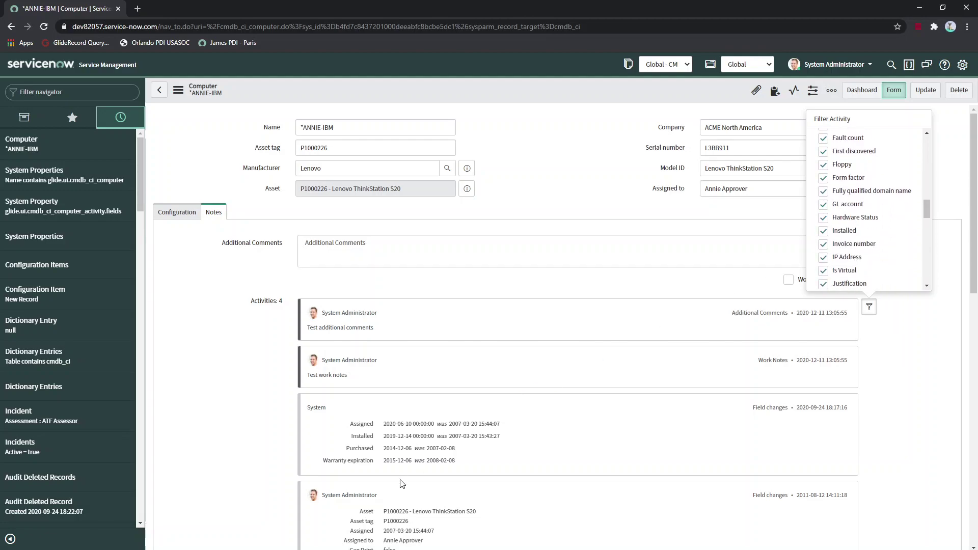
scroll(845, 239, down, 9)
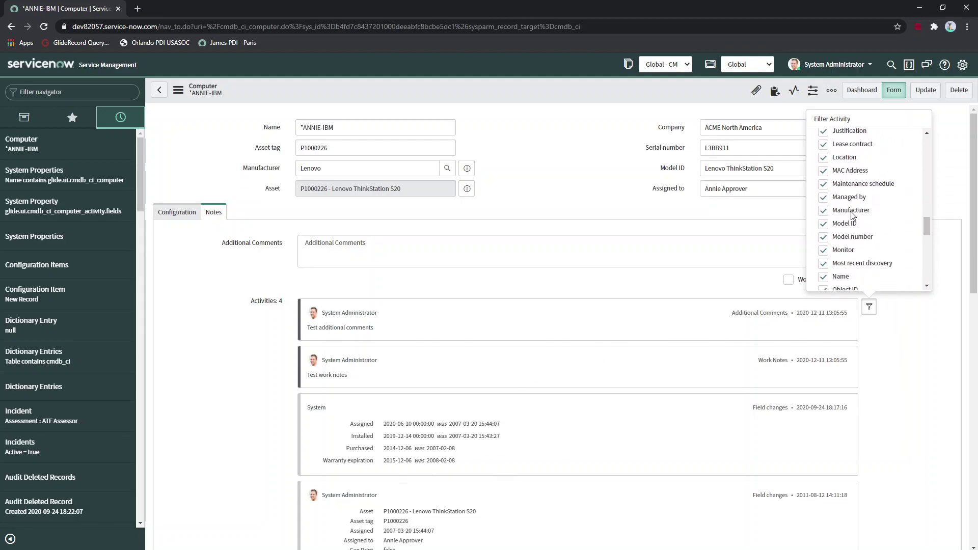
scroll(853, 215, down, 3)
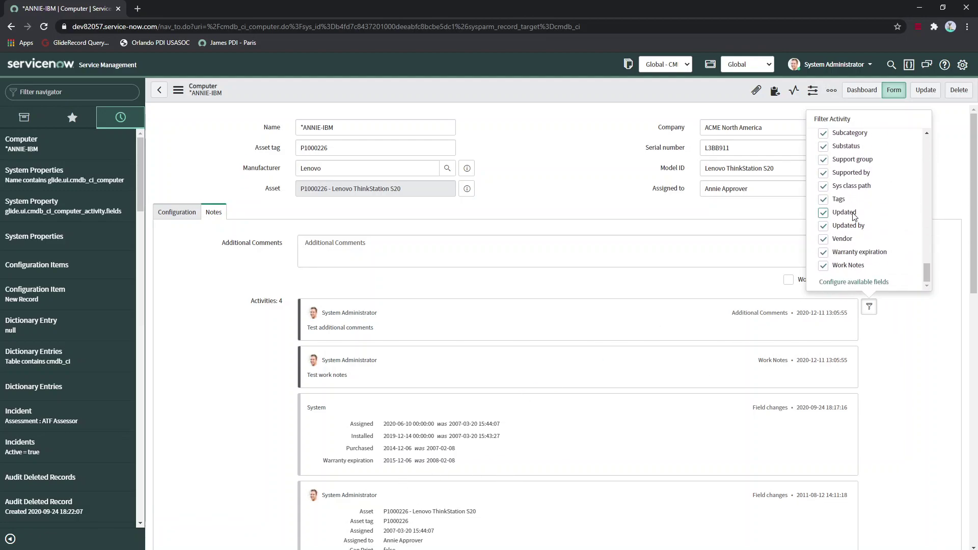
- Open the configuration of available activity fields and check the end of the selected fields for Work Notes and Additional Comments
click(836, 283)
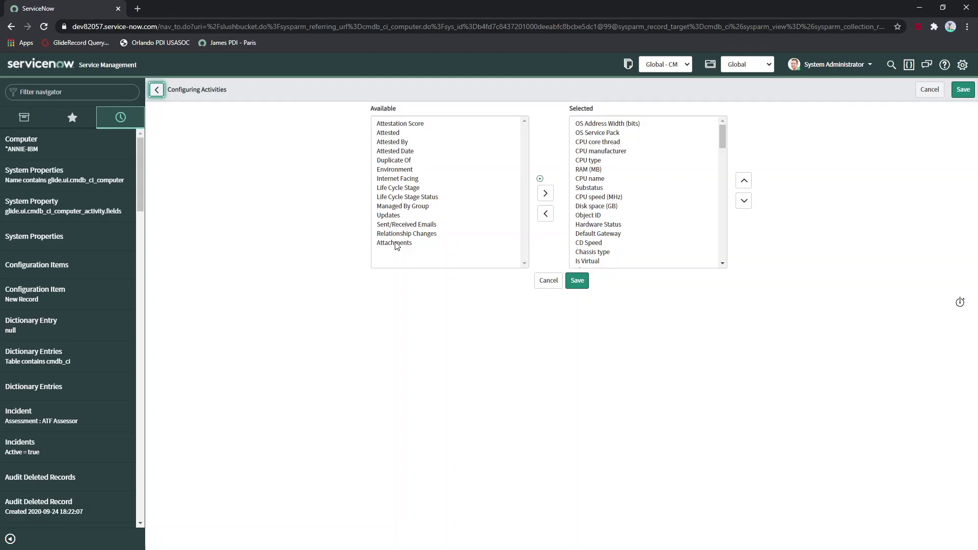
click(590, 243)
scroll(591, 245, down, 3)
scroll(591, 244, down, 15)
click(595, 253)
click(592, 258)
click(592, 252)
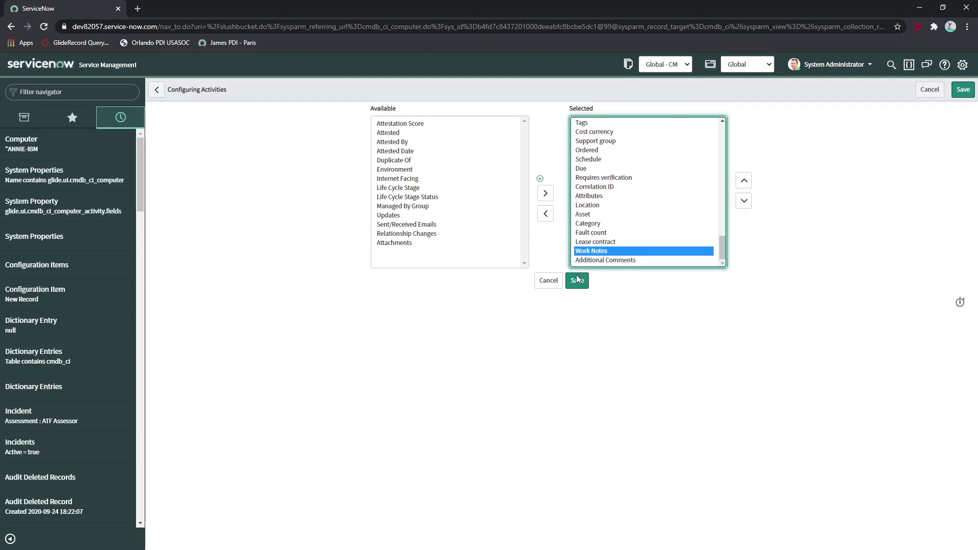
- Try taking Work Notes and Additional Comments out of the selected activity fields and restoring them, and save the configuration
double_click(585, 253)
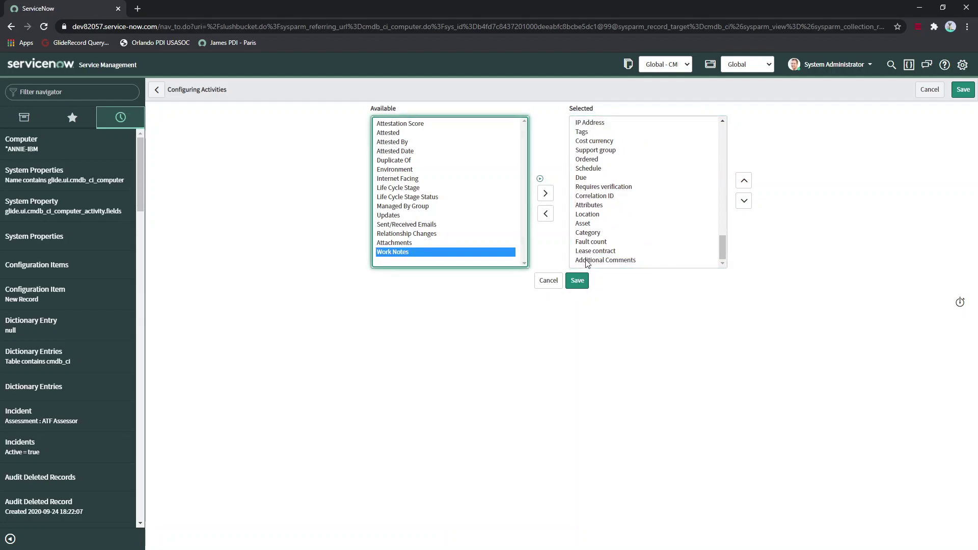
double_click(586, 257)
double_click(402, 262)
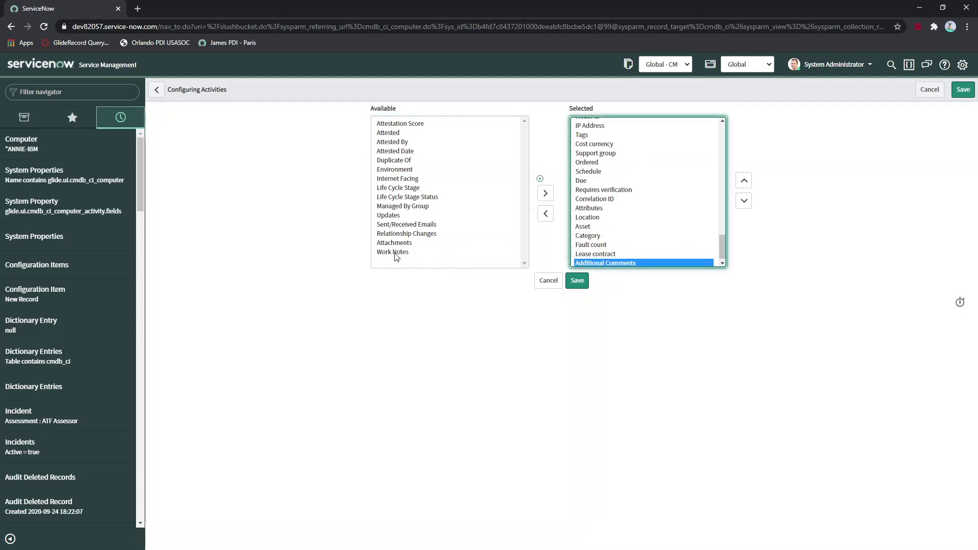
click(579, 280)
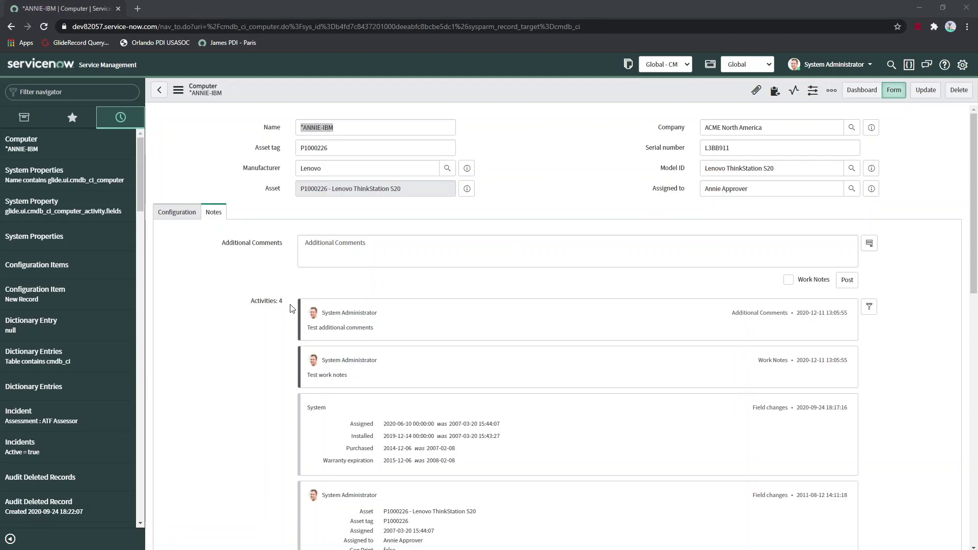
- Switch the journal entry to Work Notes and back, and display both journal fields together
click(788, 280)
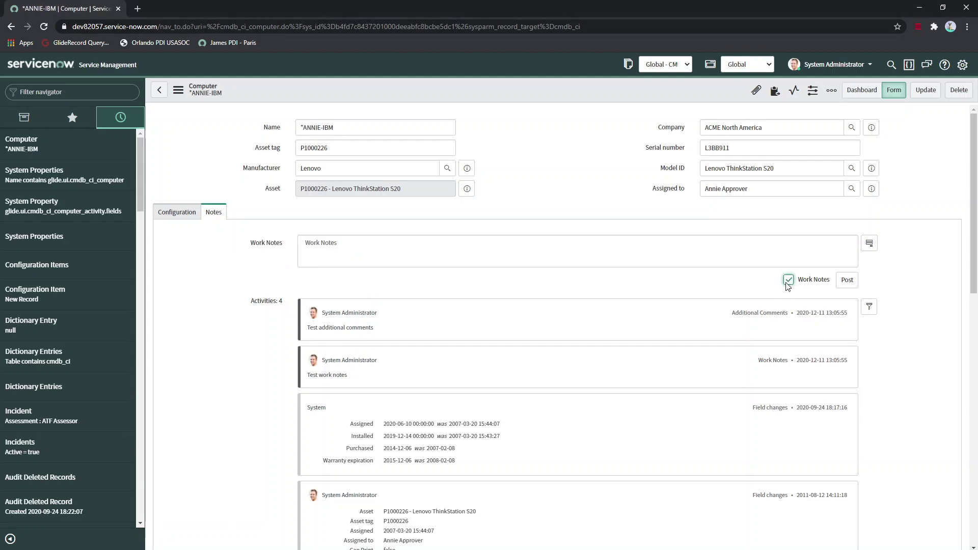
click(789, 279)
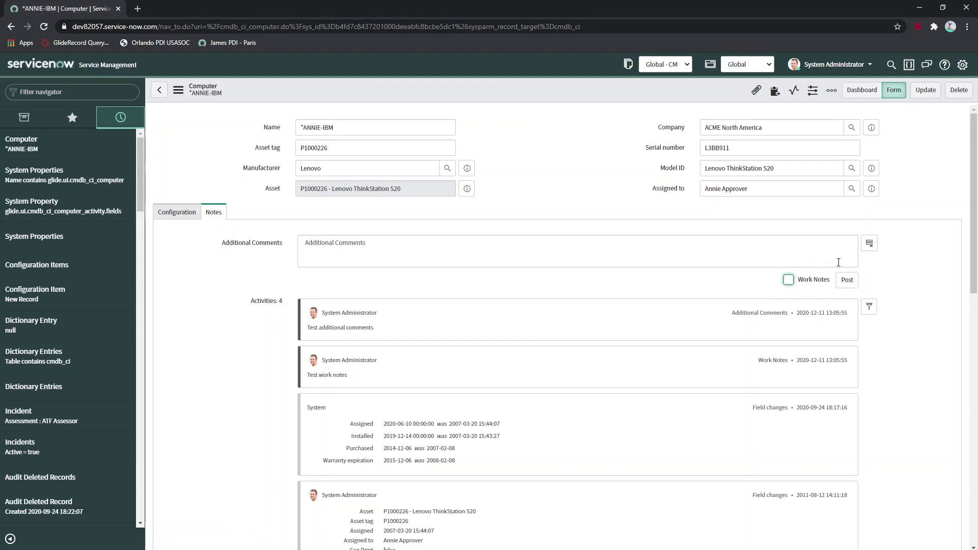
click(869, 243)
- Post the additional comment "Hey customer, i done the work to this for you" together with the work note "this the work i did"
click(379, 248)
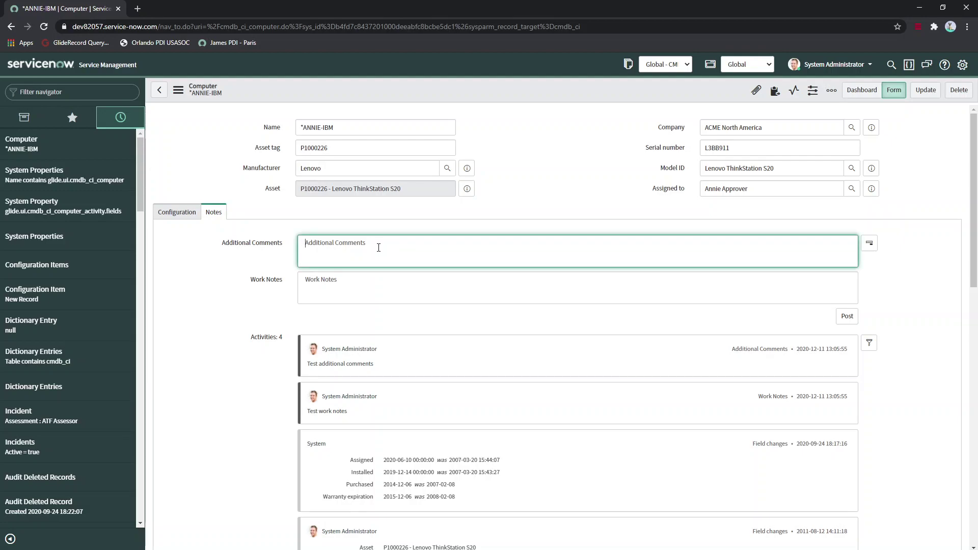
text(Hey customer, i done the work to this for you)
key(Tab)
key(Tab)
text(this )
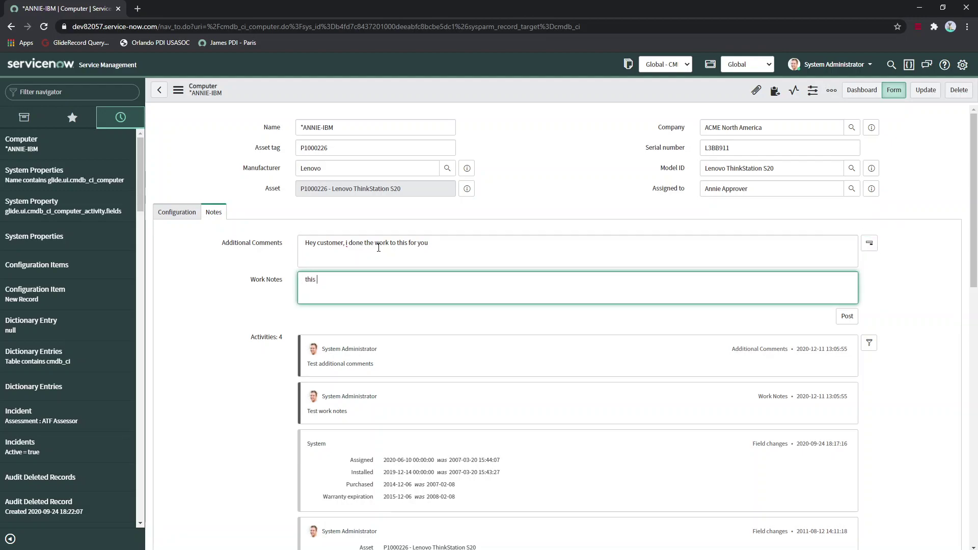
text(the work d)
click(847, 317)
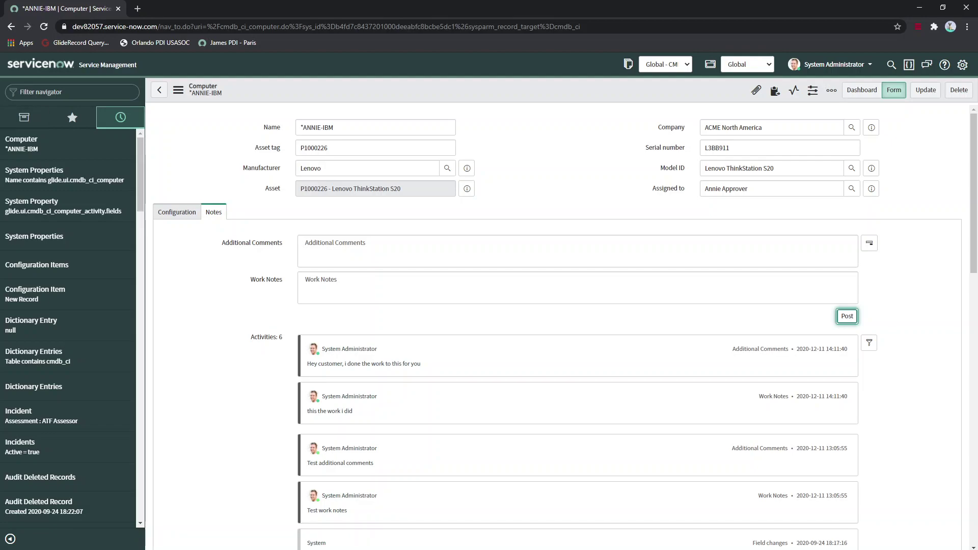
- Open the System Properties table through sys_properties.list and filter the property names with *glide.ui.acti
click(55, 92)
text(sys_properties.list)
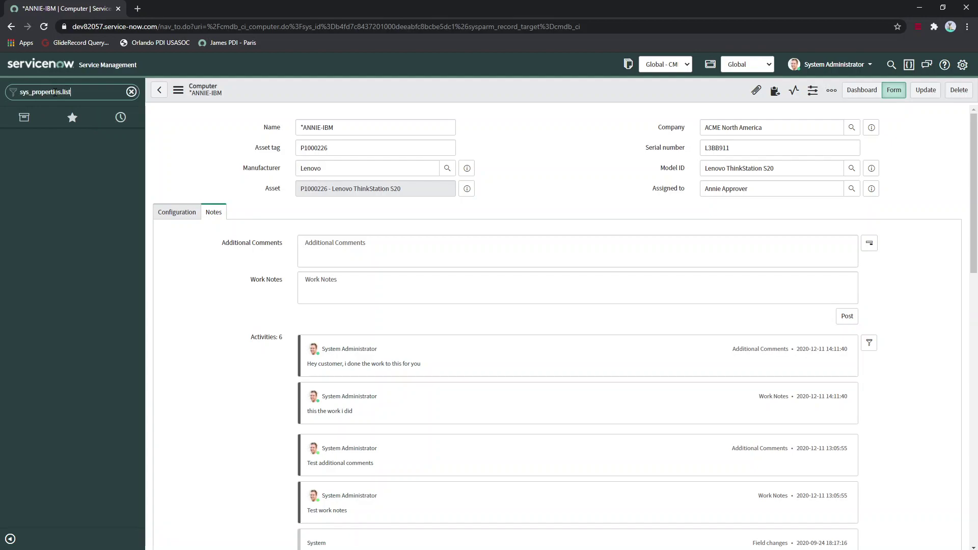
key(Return)
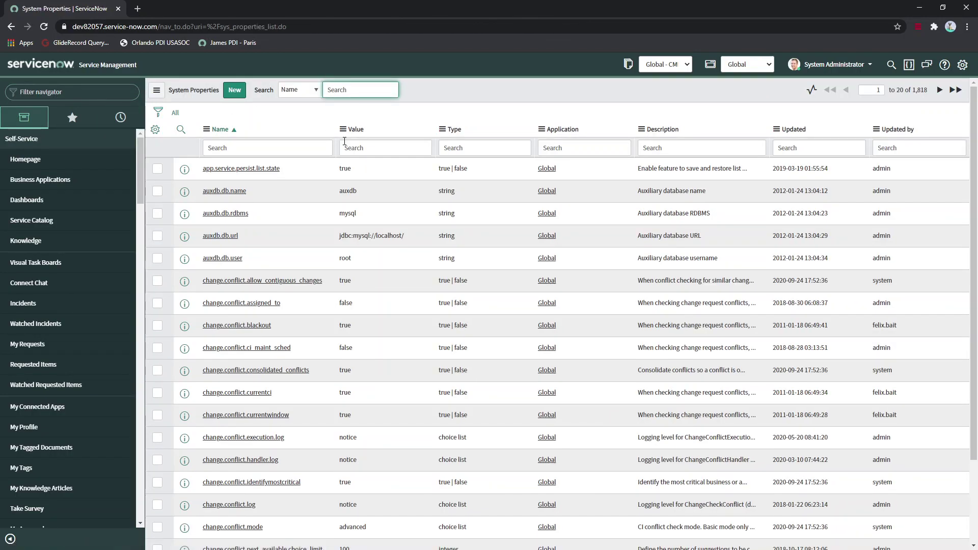
click(252, 148)
text(*glide.ui.acti)
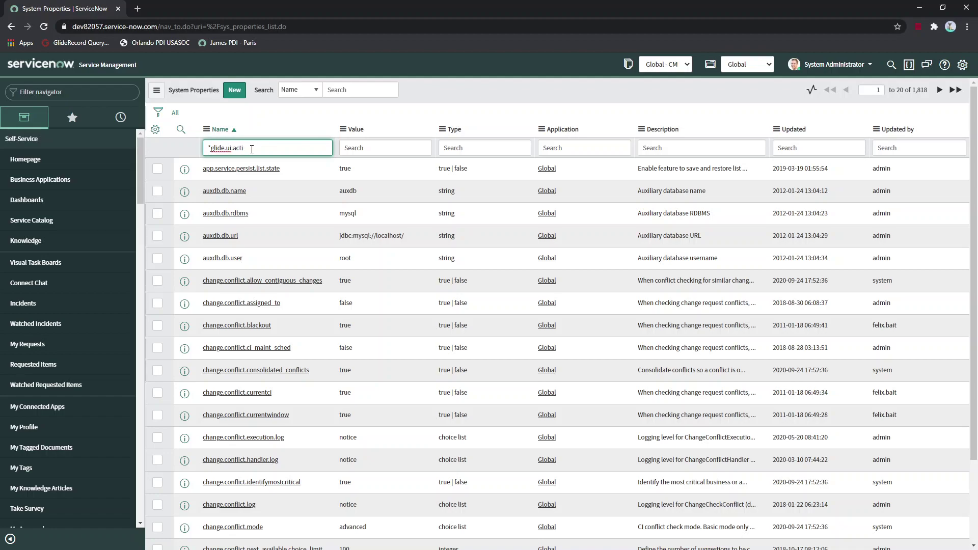
key(Return)
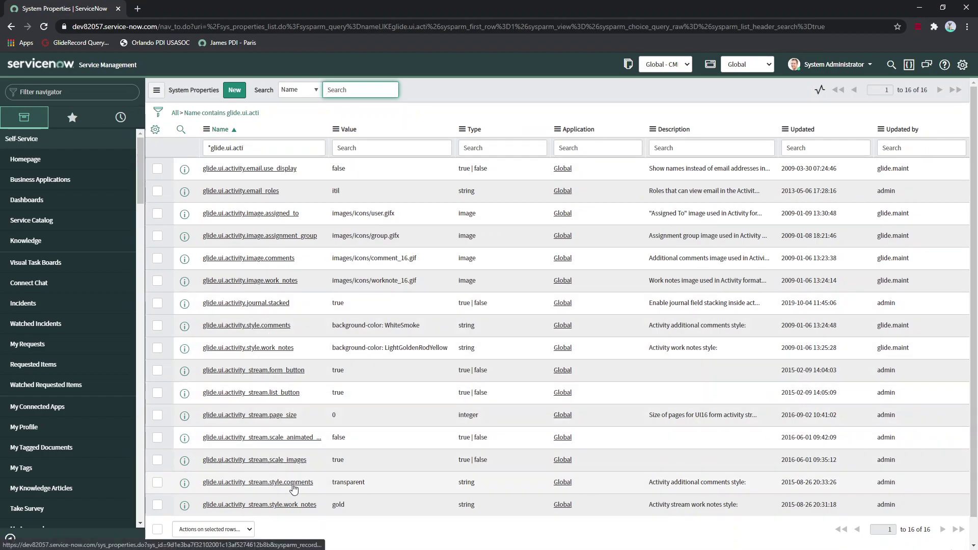
- Open the glide.ui.activity_stream.style.work_notes property and change its name to glide.ui.activity_stream.style.u_work_notes
click(265, 487)
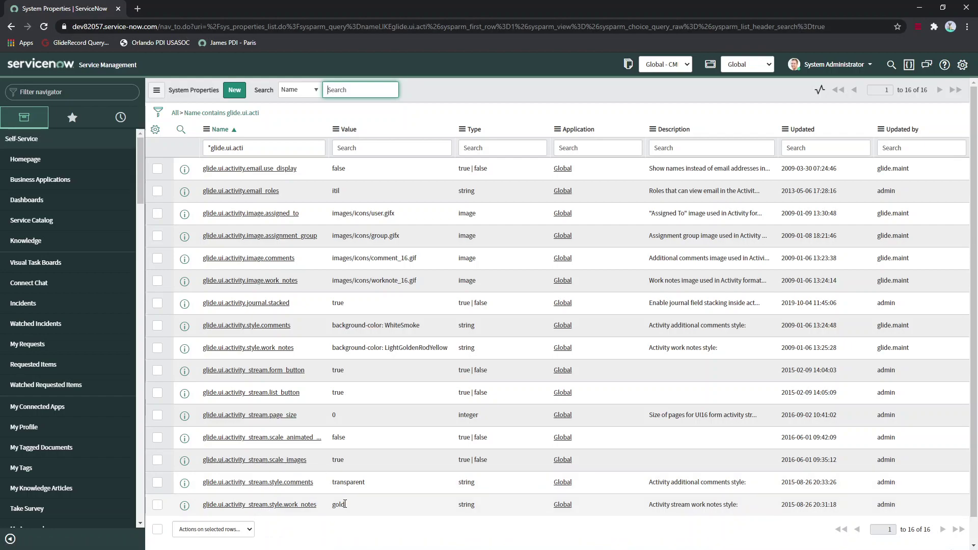
click(248, 505)
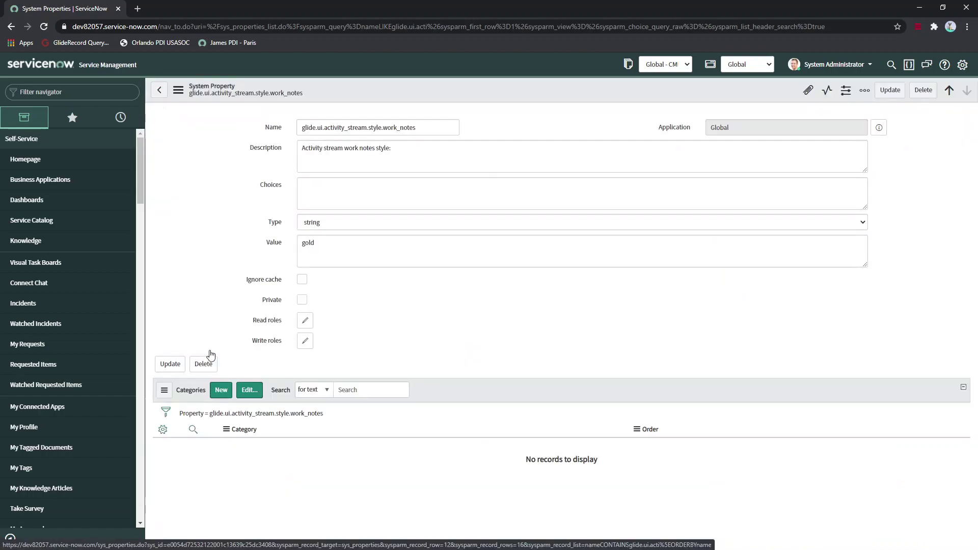
click(384, 128)
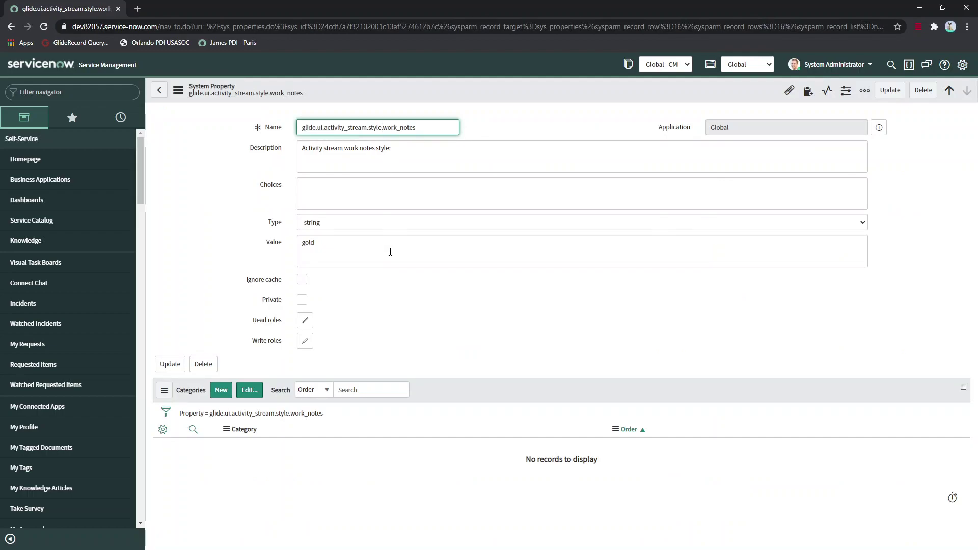
text(u)
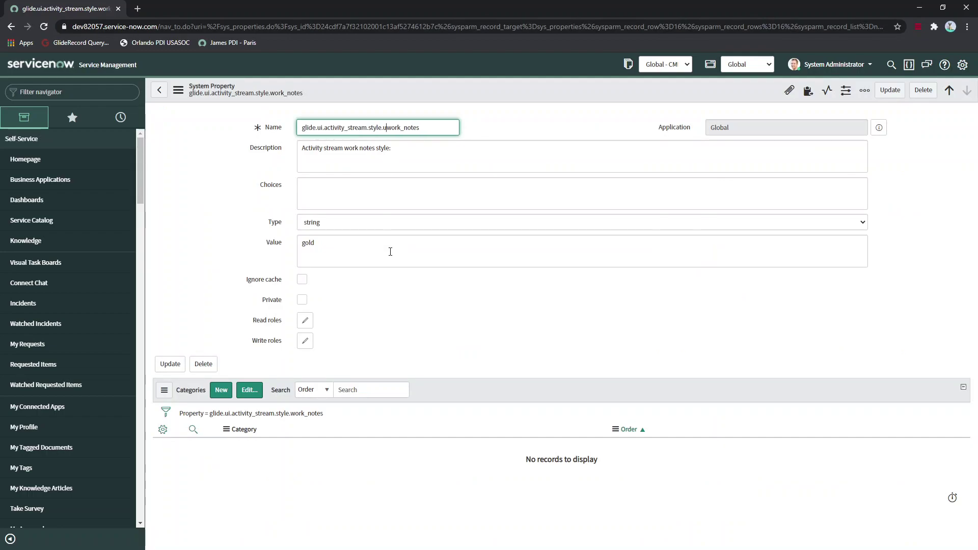
text(_)
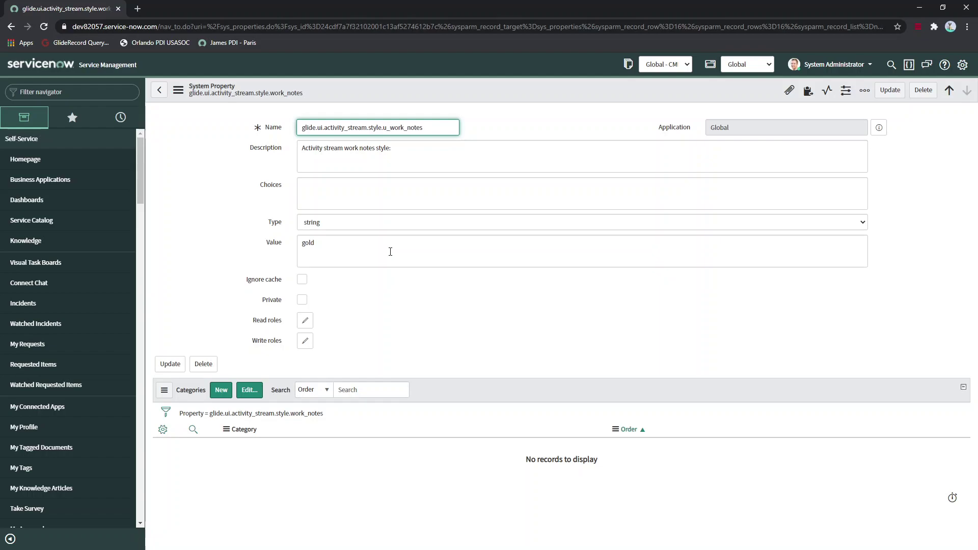
- Set the value to blue and the description to "Activity stream CMDB work notes style:", and insert the record as a new property
double_click(319, 241)
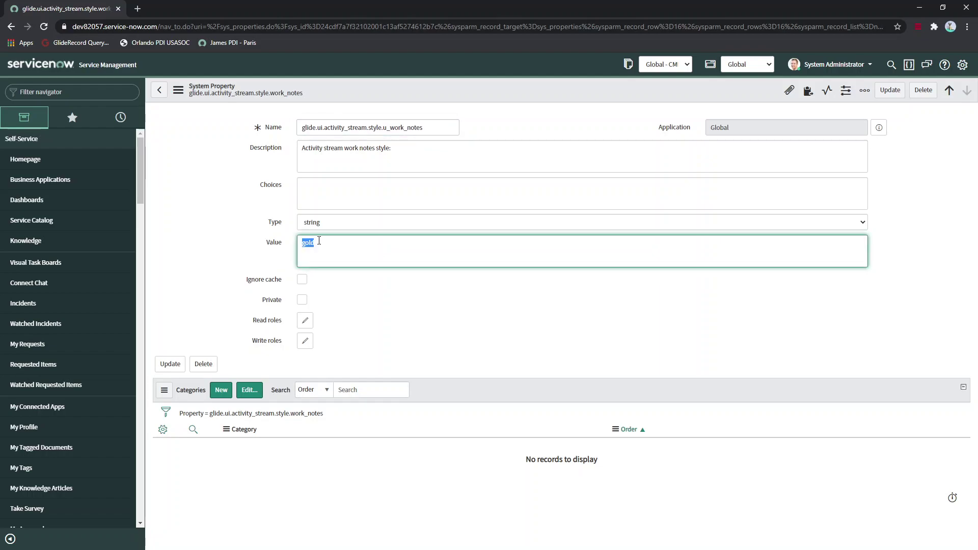
text(blue)
click(345, 149)
text(CMDB)
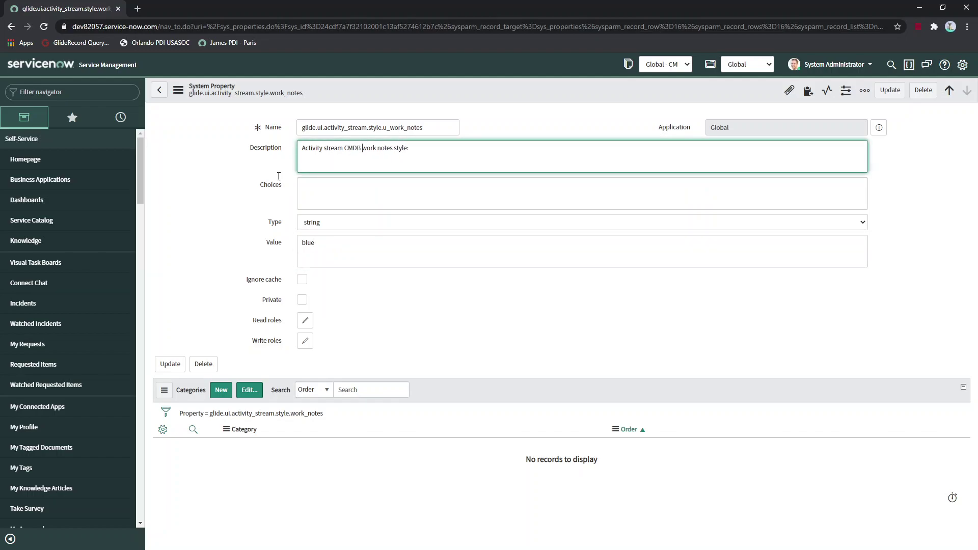
right_click(279, 93)
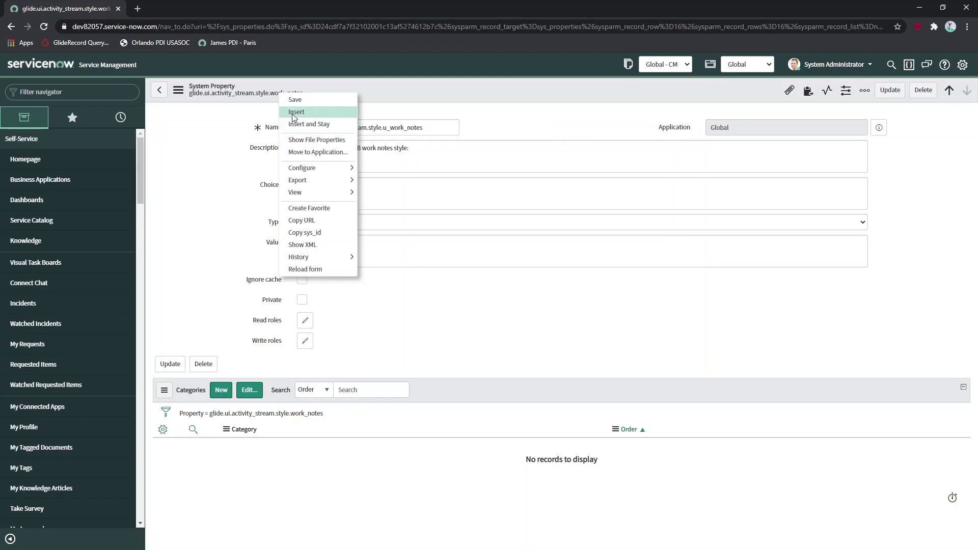
click(294, 113)
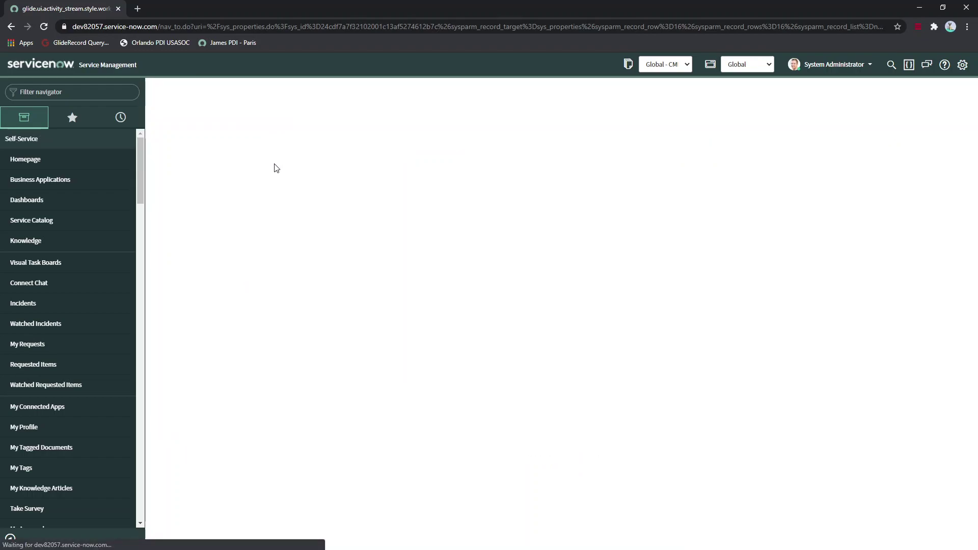
- Open the glide.ui.activity_stream.style.comments property and change its name to glide.ui.activity_stream.style.u_additional_comments
scroll(377, 392, down, 2)
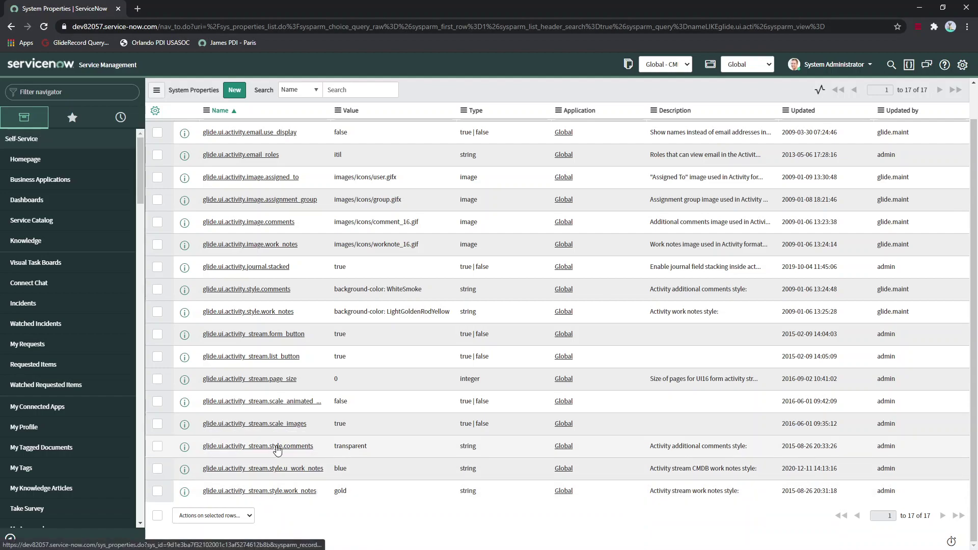
click(303, 448)
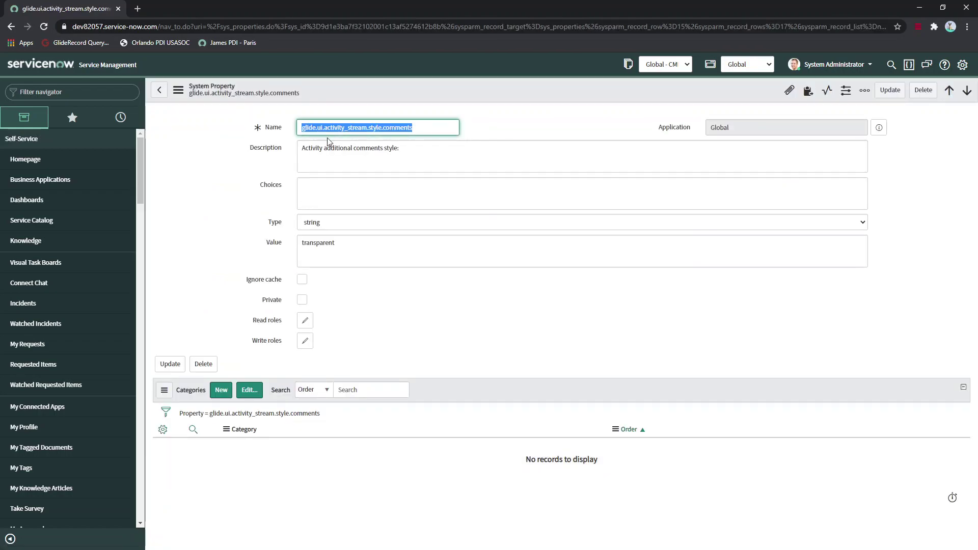
click(383, 128)
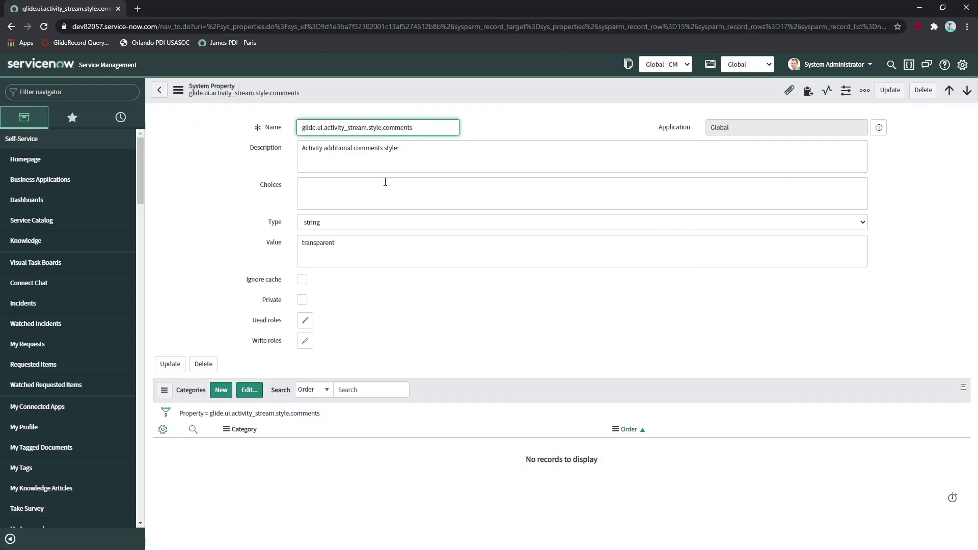
text(u_additional_)
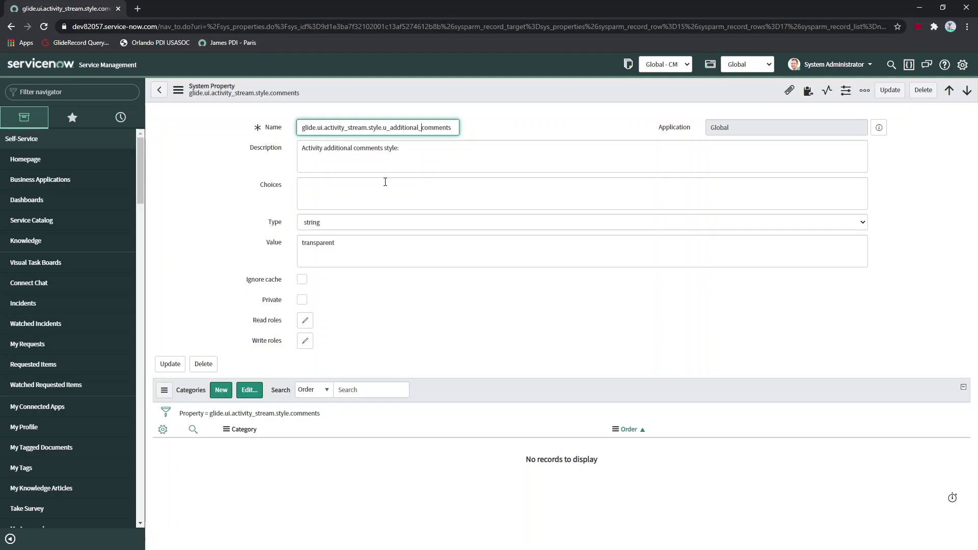
- Set the description to "Activity CMDB additional comments style:" and the value to green, and insert the record as a new property
click(321, 145)
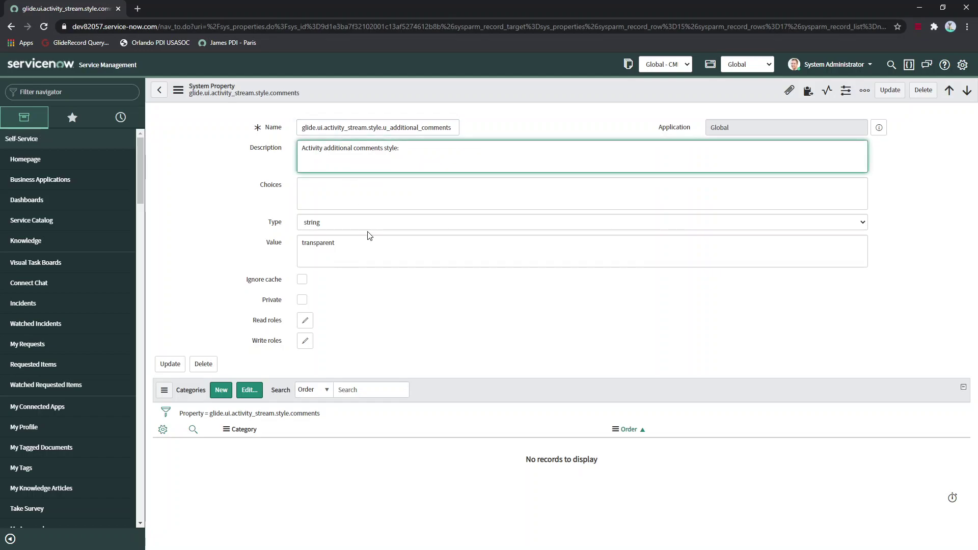
text(CMDB)
double_click(332, 243)
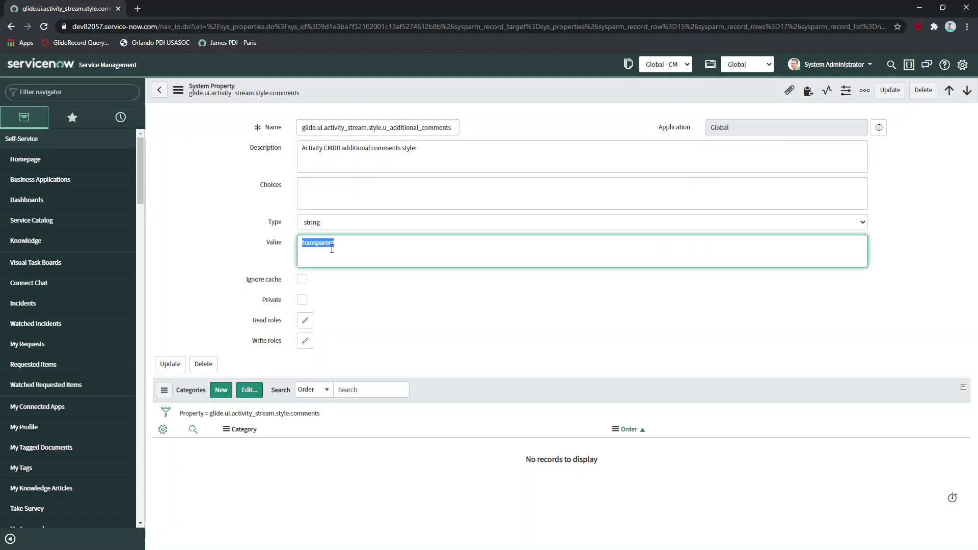
text(green)
right_click(367, 95)
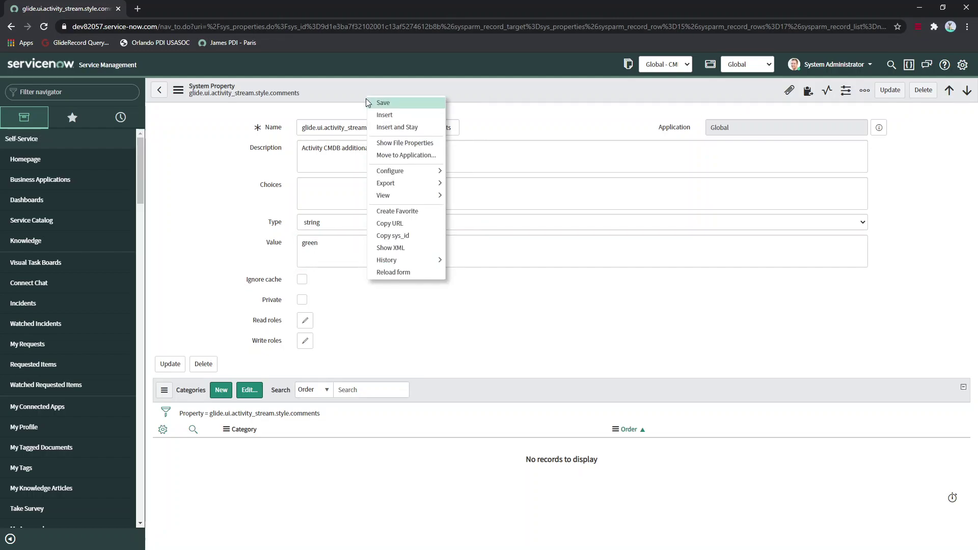
click(391, 114)
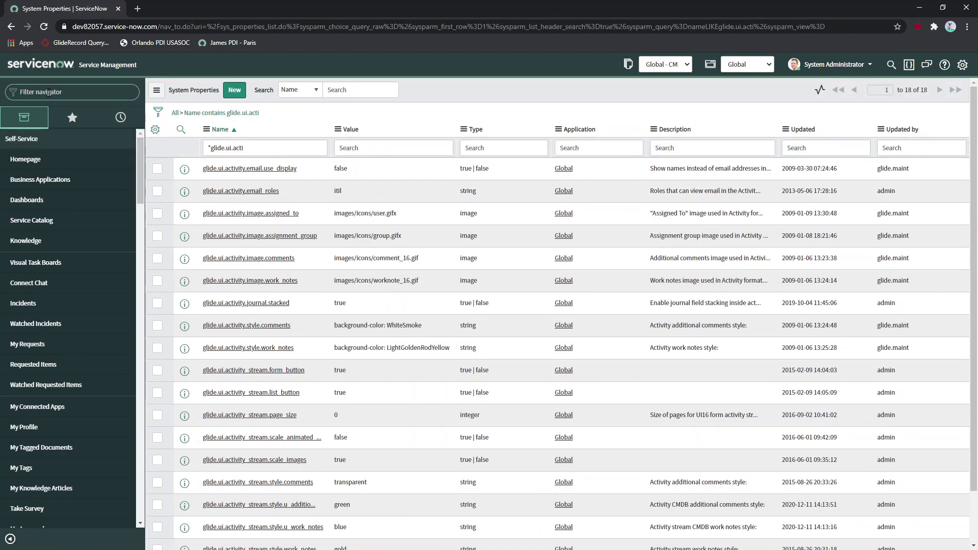
- Reopen the recently viewed Computer record and collapse its Notes journal inputs to the single Additional Comments field
click(109, 120)
click(24, 269)
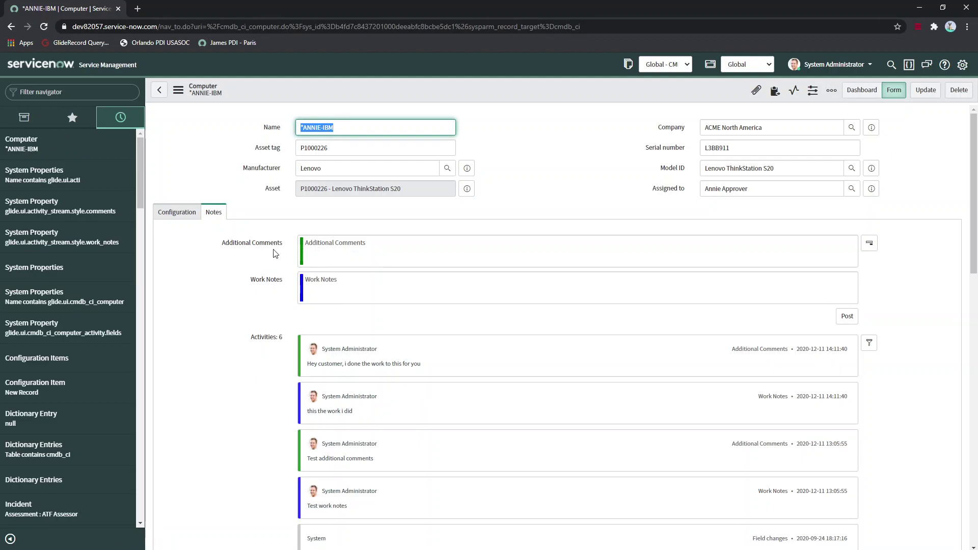
click(869, 243)
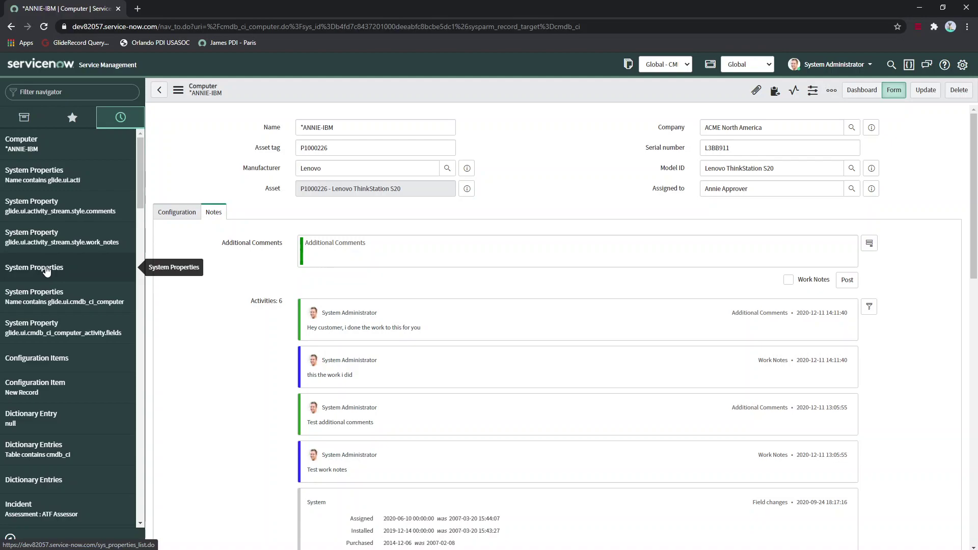
click(335, 260)
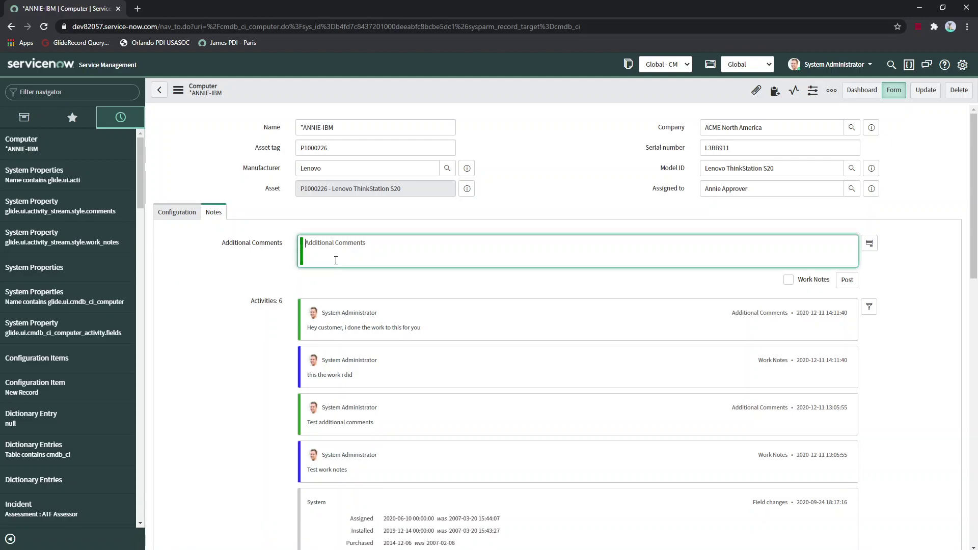